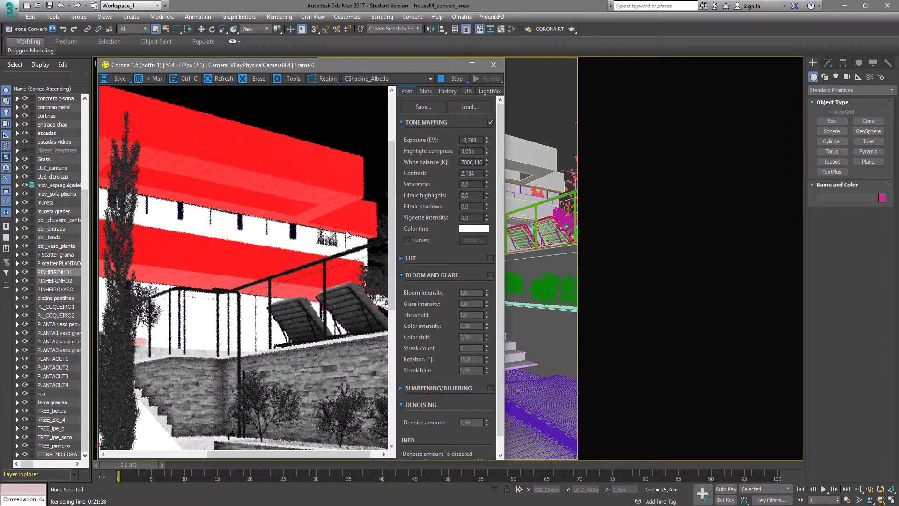
Open the Slate Material Editor and place it so the albedo render and the viewport's house model stay accessible.
scroll(347, 234, down, 1)
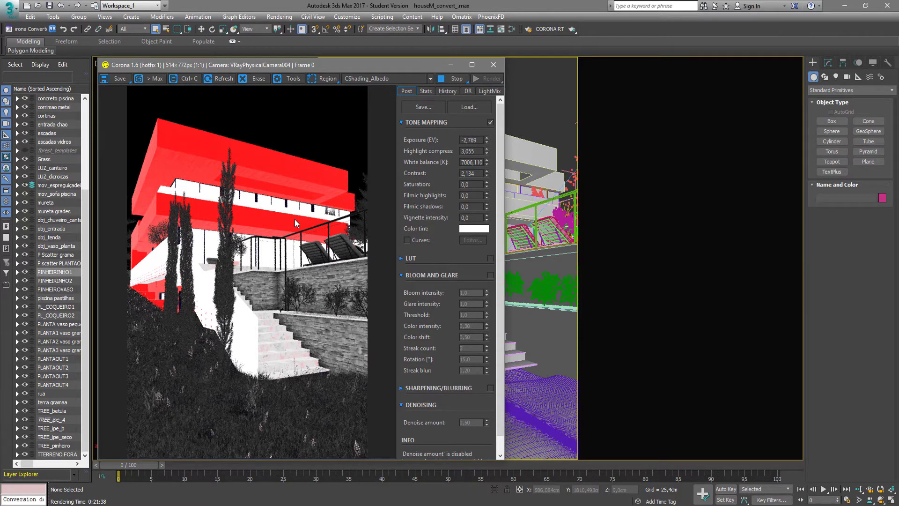
click(827, 260)
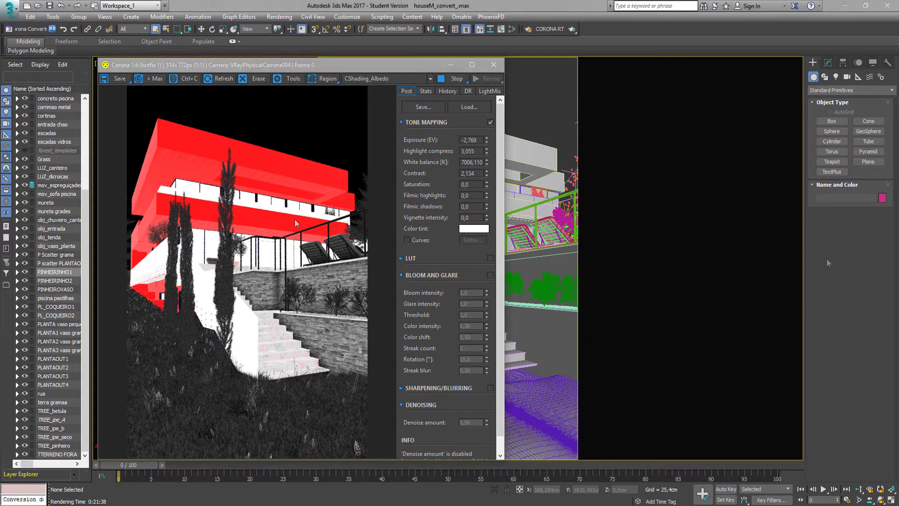
click(512, 30)
double_click(479, 8)
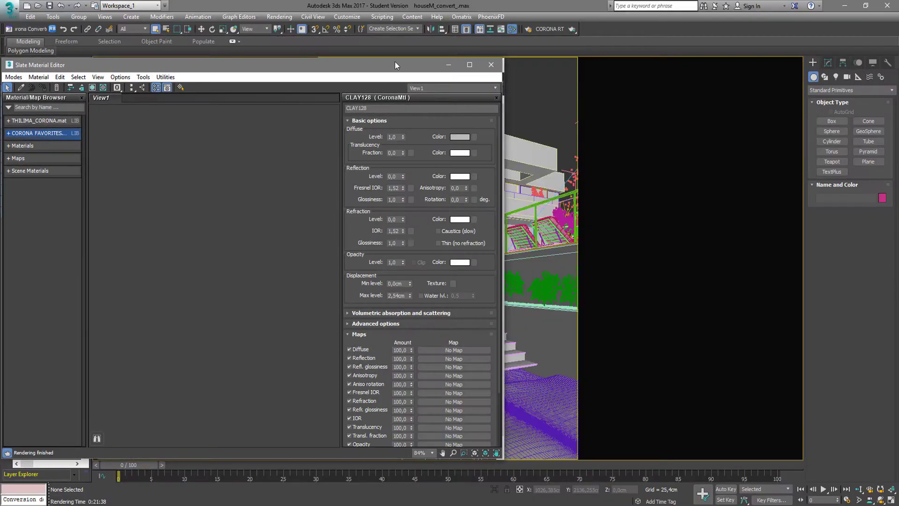
drag(316, 68, 688, 69)
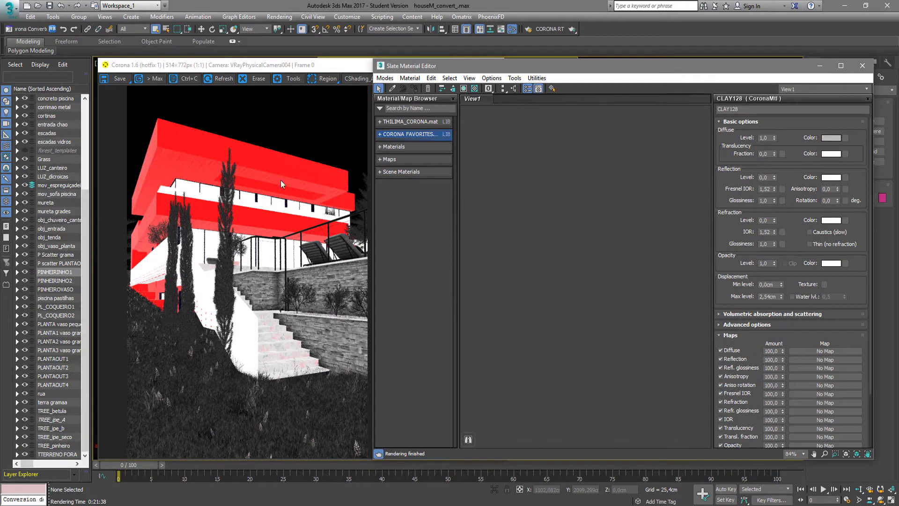
drag(549, 66, 559, 200)
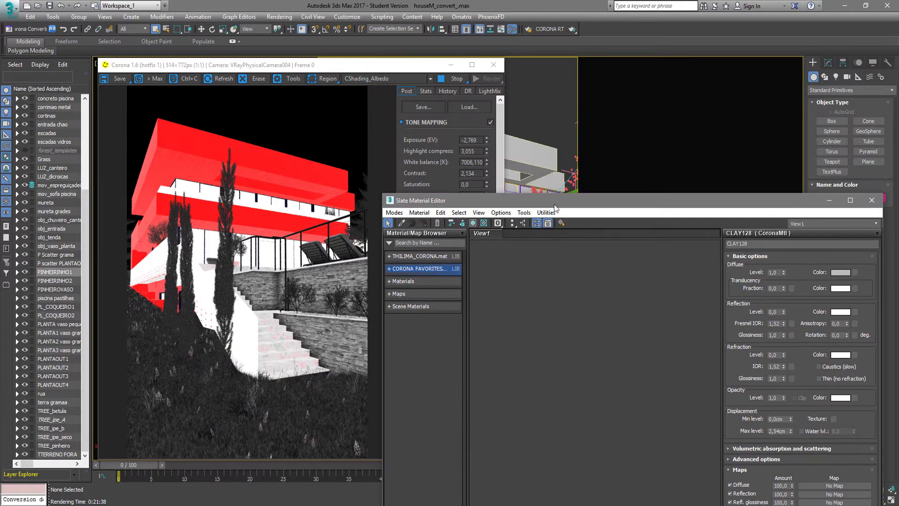
Sample the material of the house's upper white volume into the node view and show its parameters.
click(402, 223)
click(545, 156)
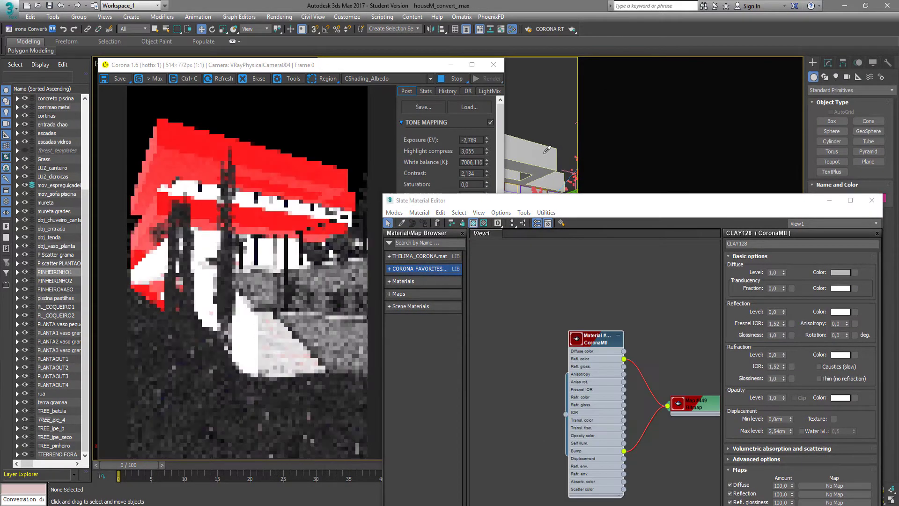
drag(660, 208, 618, 74)
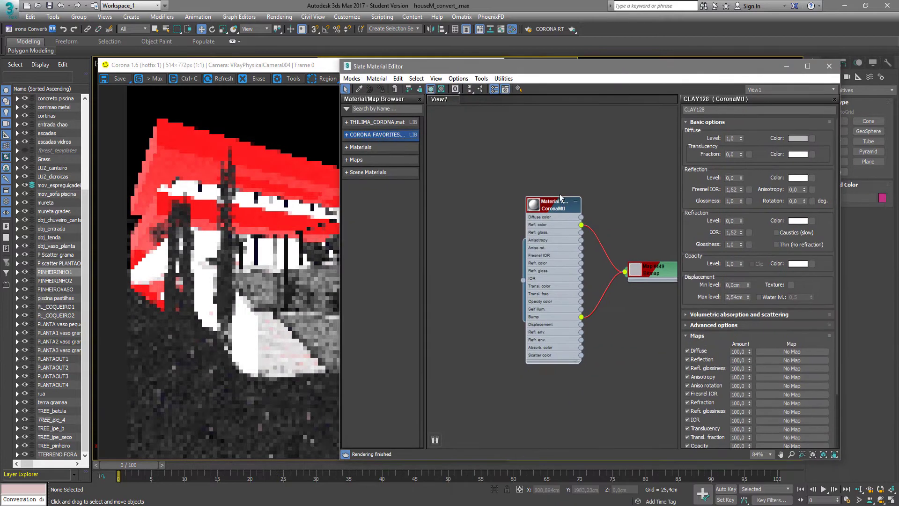
double_click(561, 207)
scroll(564, 208, up, 3)
middle_drag(607, 214, 567, 224)
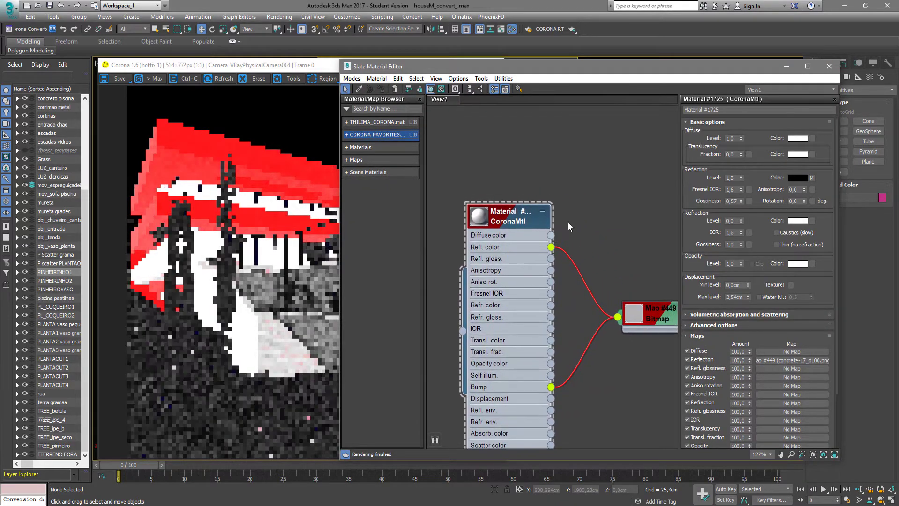
Set the facade material's diffuse level to 0,85, leaving its diffuse colour as it is.
click(793, 139)
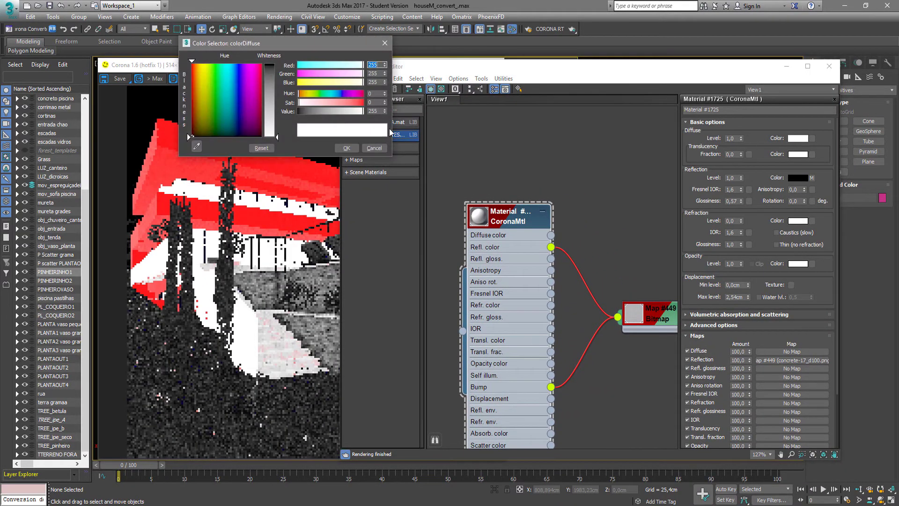
click(346, 147)
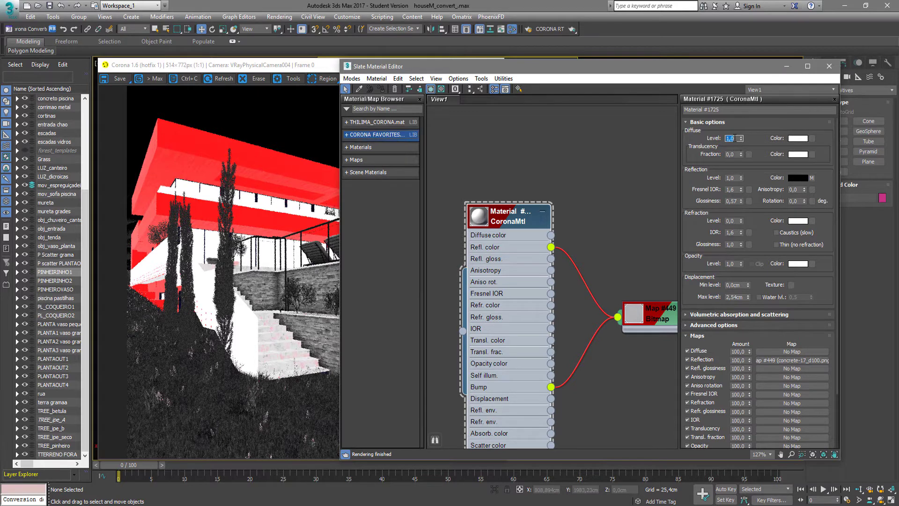
text(0,8)
key(Return)
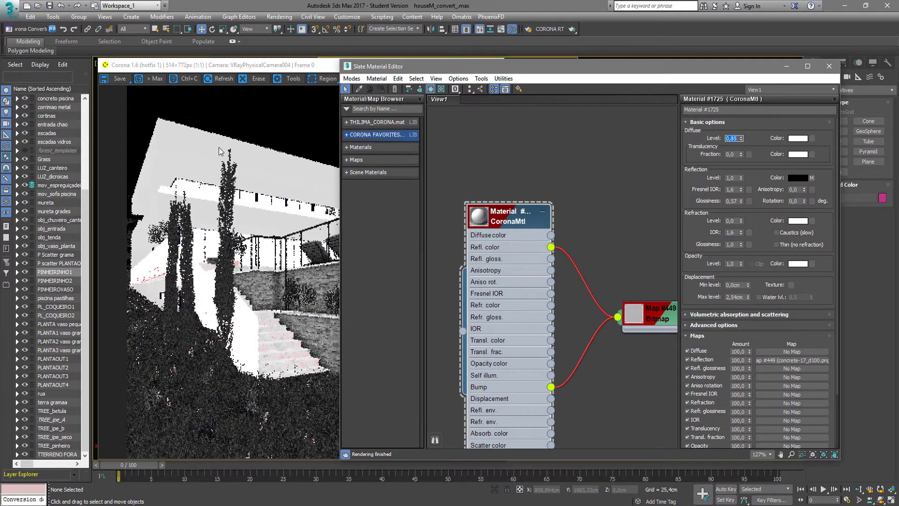
Check the render in the BEAUTY pass, and return to the CShading_Albedo pass.
click(219, 151)
click(421, 78)
click(393, 89)
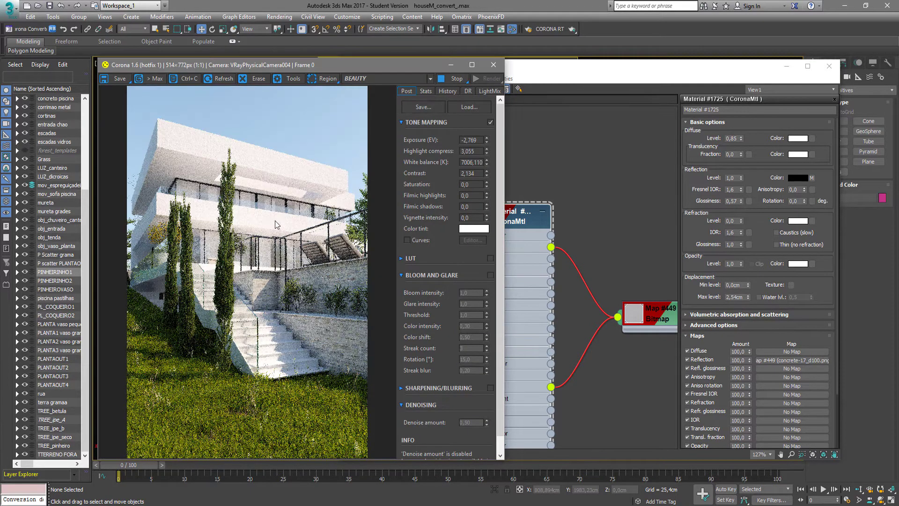
click(385, 78)
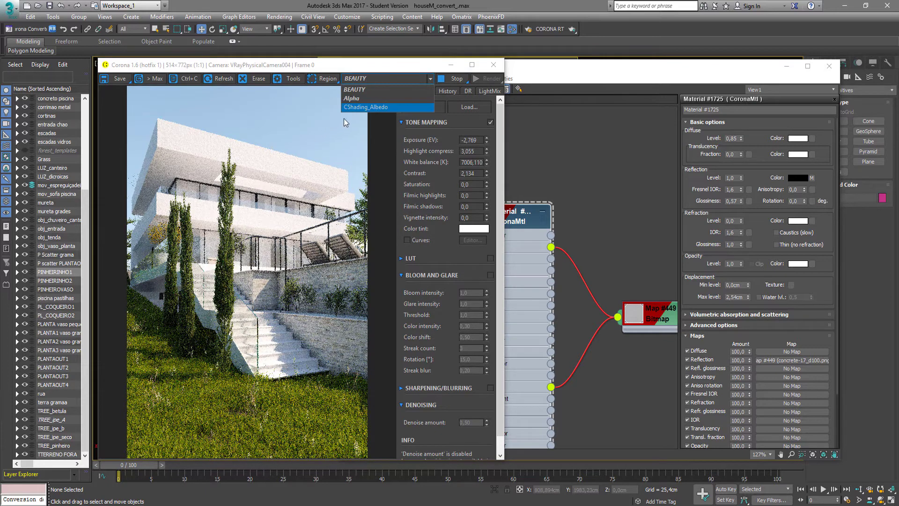
click(366, 107)
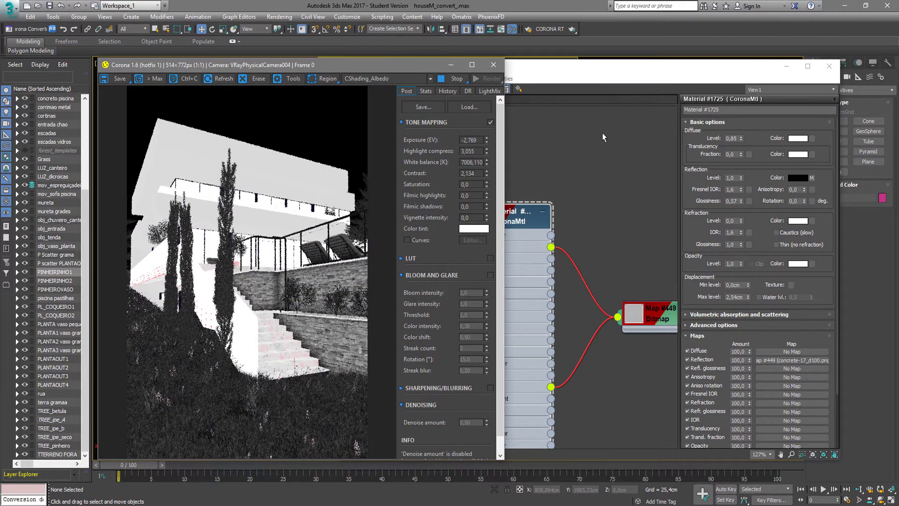
Reset the facade material's diffuse level to 1,0 and set its diffuse colour value to 200.
click(749, 141)
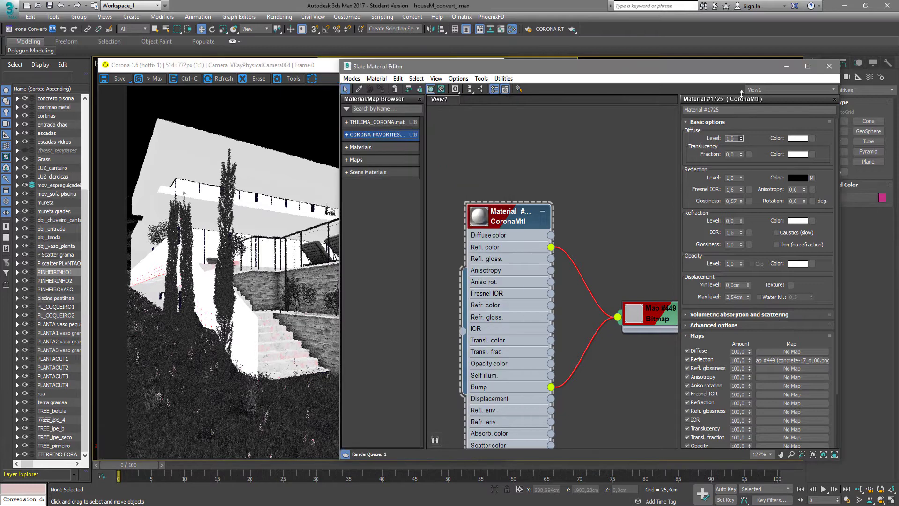
click(797, 139)
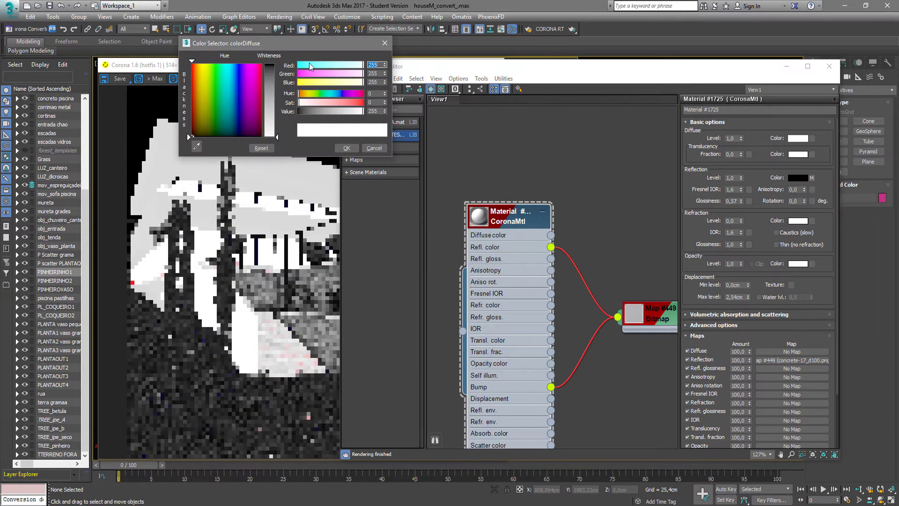
click(379, 112)
text(230)
key(Return)
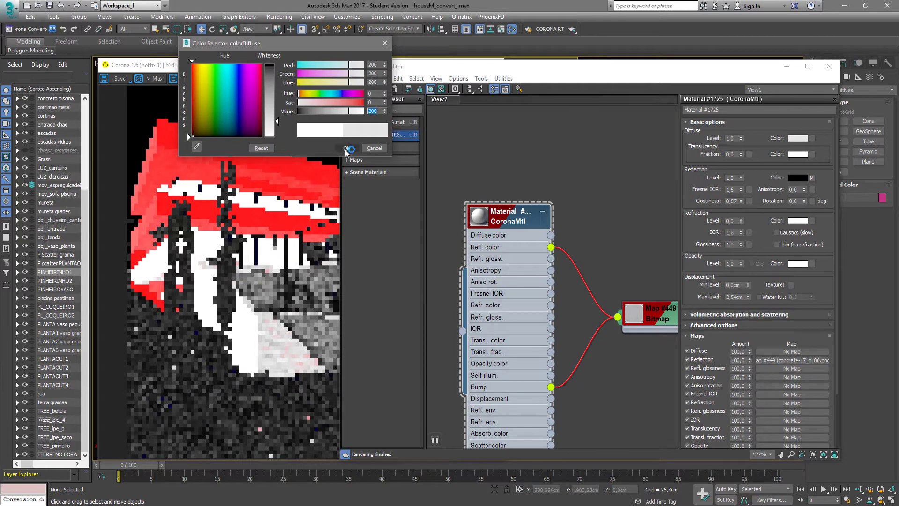
click(347, 148)
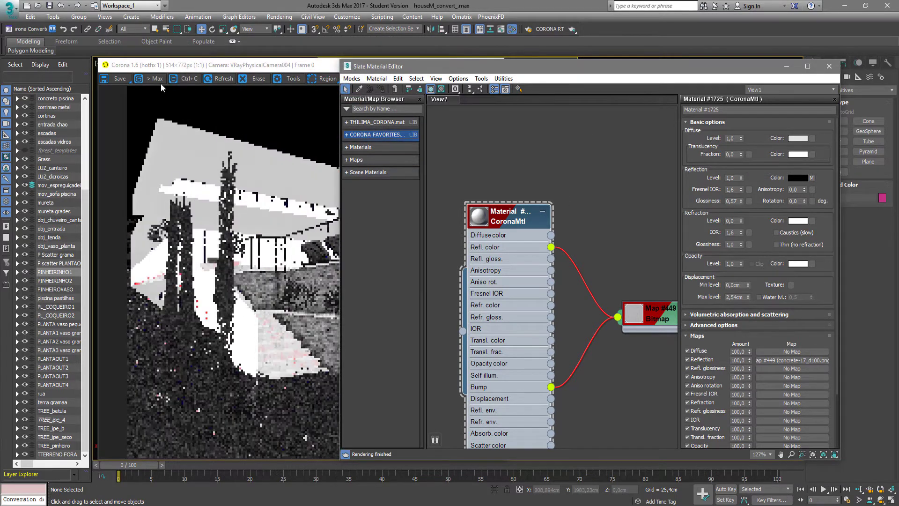
Show the BEAUTY pass to check the darker facade in the final render.
click(293, 125)
click(375, 78)
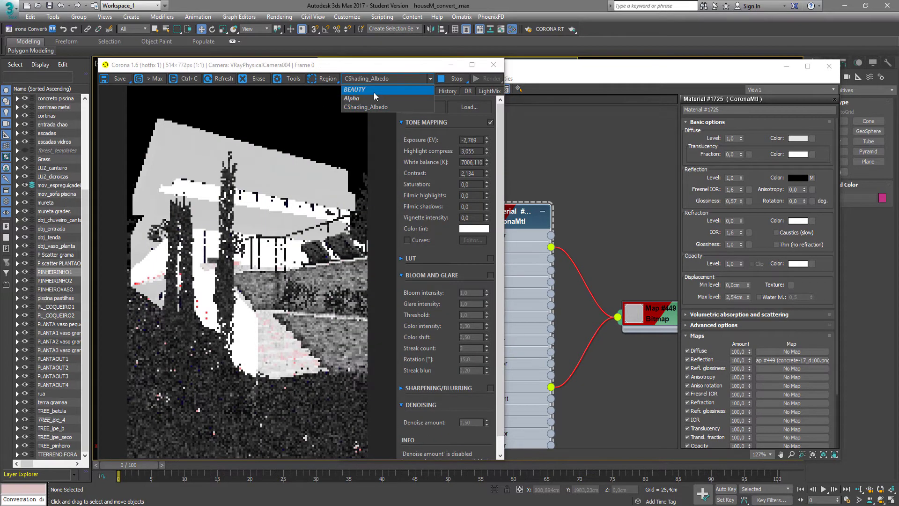
click(374, 91)
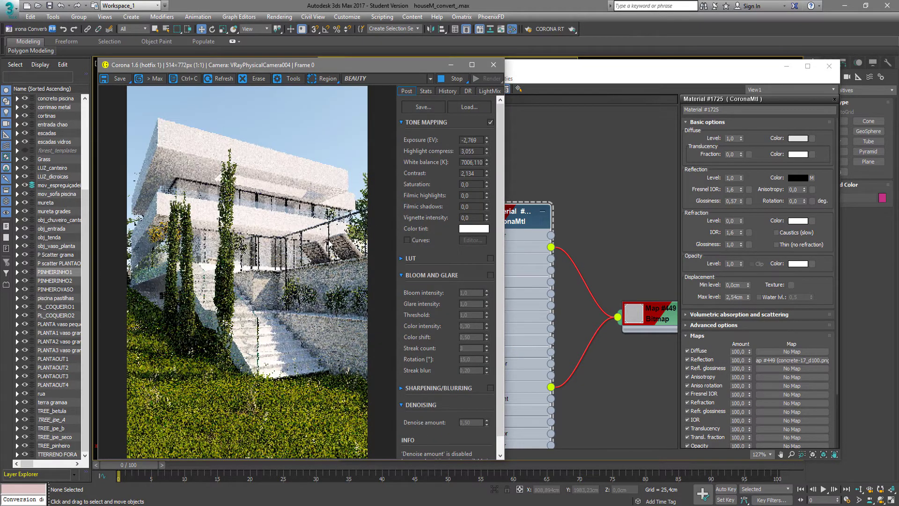
Delete all nodes from the material editor's view.
click(632, 186)
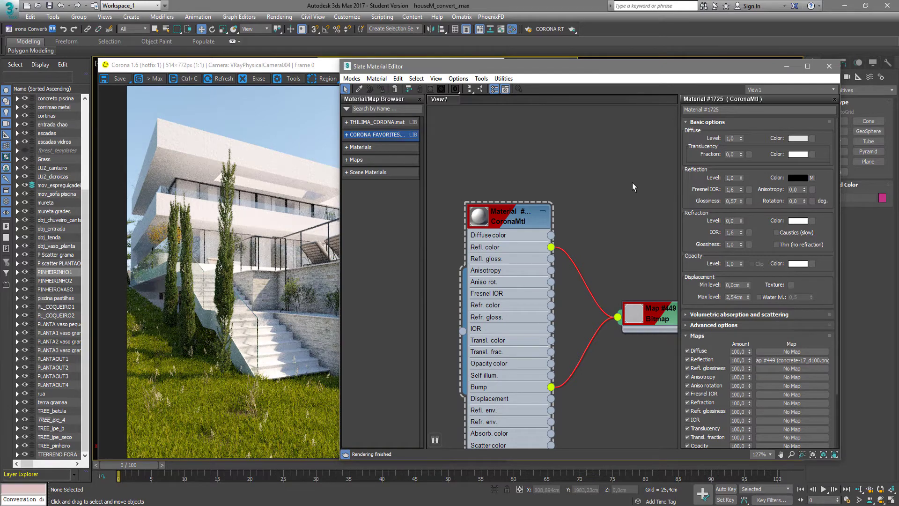
key(ctrl+a)
key(Delete)
key(shift+q)
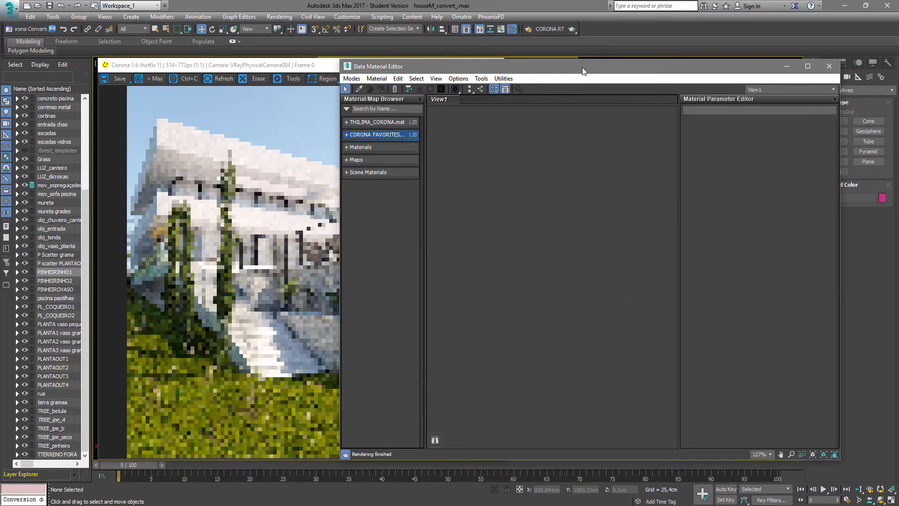
Move the material editor aside and examine the staircase up close in the CShading_Albedo pass and the BEAUTY pass.
drag(579, 67, 776, 73)
click(359, 79)
click(413, 107)
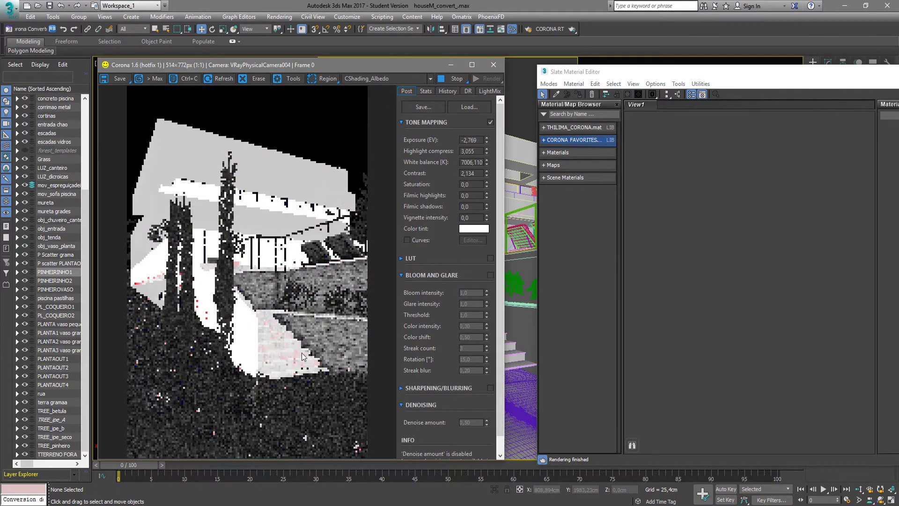
scroll(302, 357, up, 3)
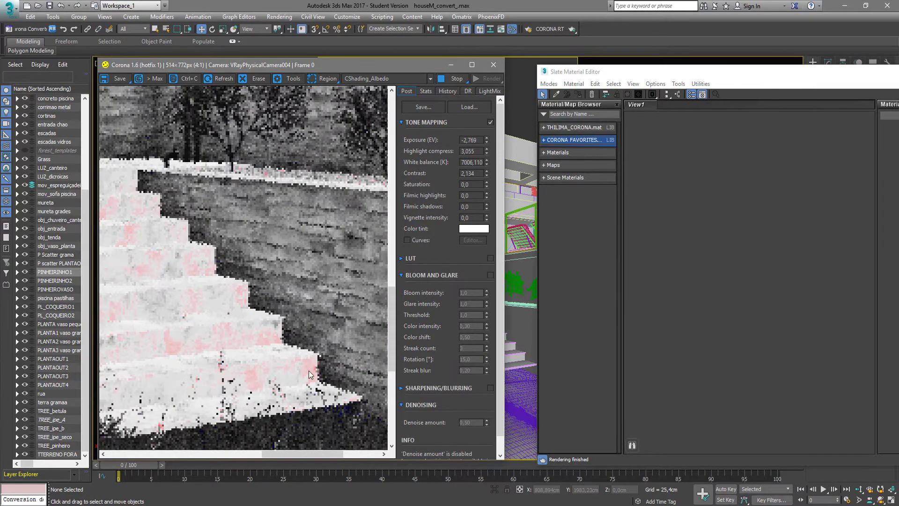
scroll(228, 366, down, 1)
scroll(243, 319, down, 2)
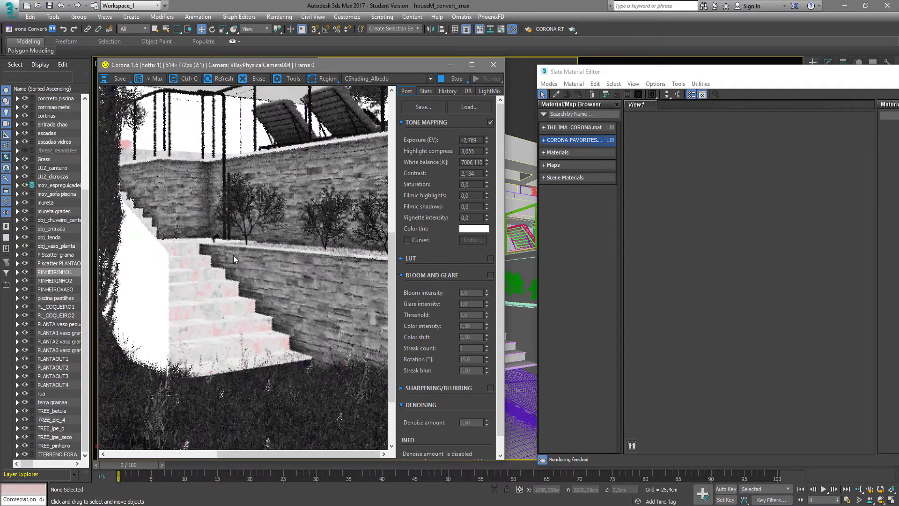
click(356, 79)
click(366, 98)
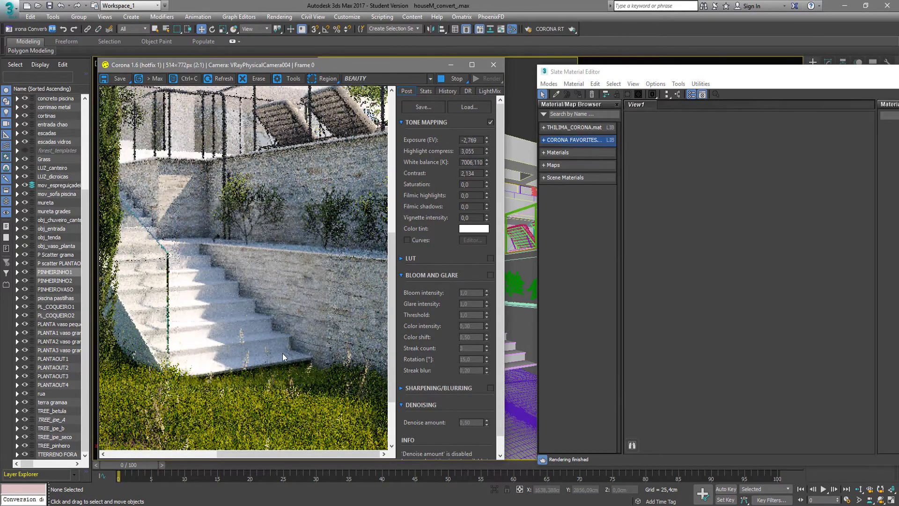
Sample the staircase material into the node view and switch the render to the CShading_Albedo pass.
click(557, 94)
click(515, 353)
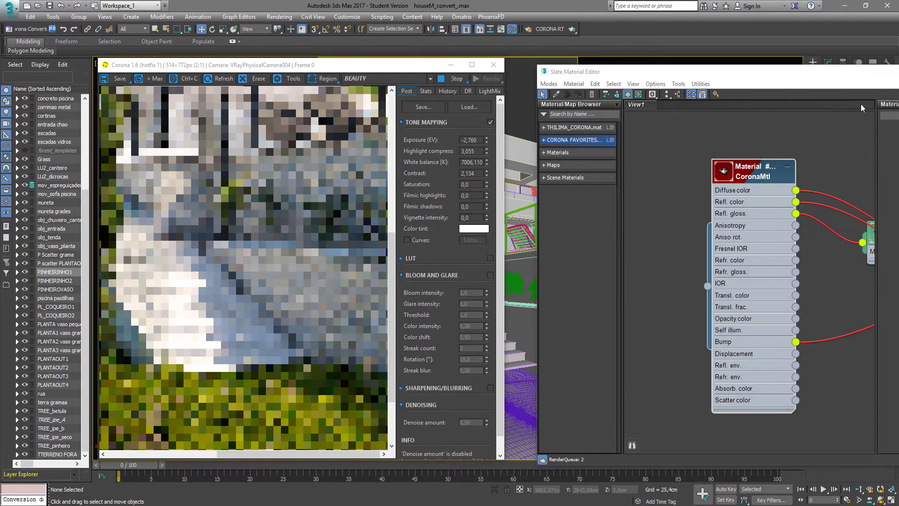
drag(857, 71, 734, 71)
click(386, 79)
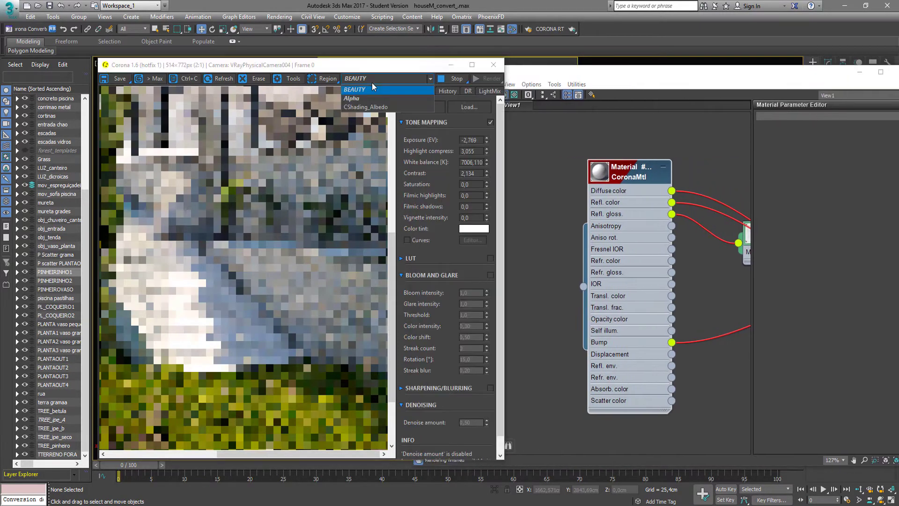
click(376, 108)
Move the staircase material's bitmap node above its glossiness Output node and enlarge the bitmap preview.
middle_drag(652, 224, 560, 232)
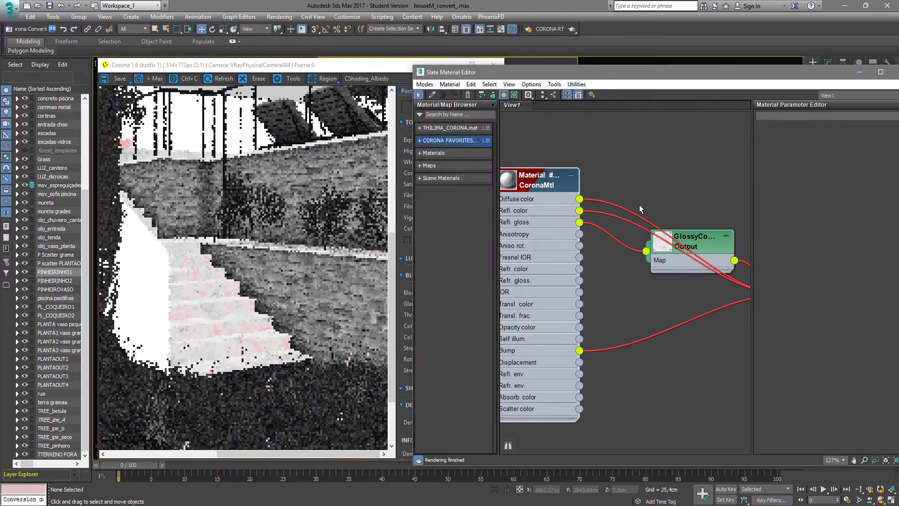
scroll(640, 205, down, 2)
middle_drag(675, 243, 568, 204)
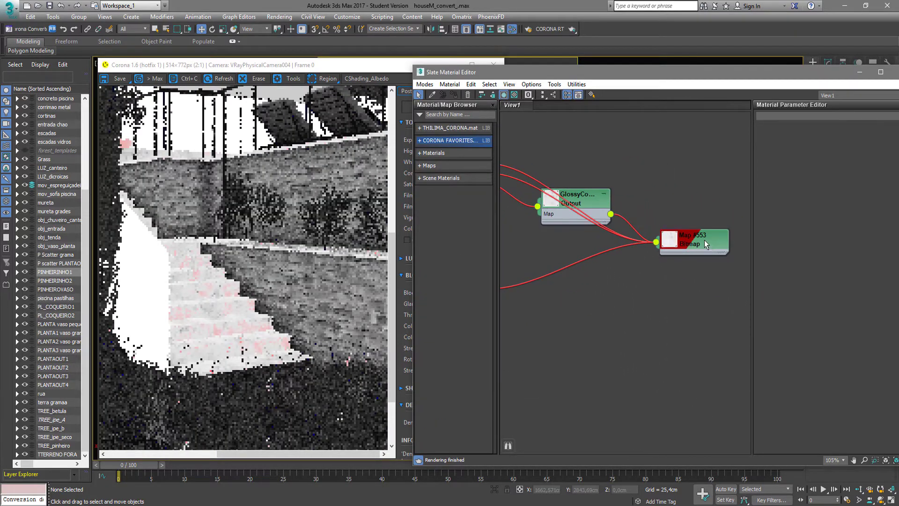
drag(705, 240, 634, 138)
middle_drag(589, 186, 716, 268)
double_click(728, 221)
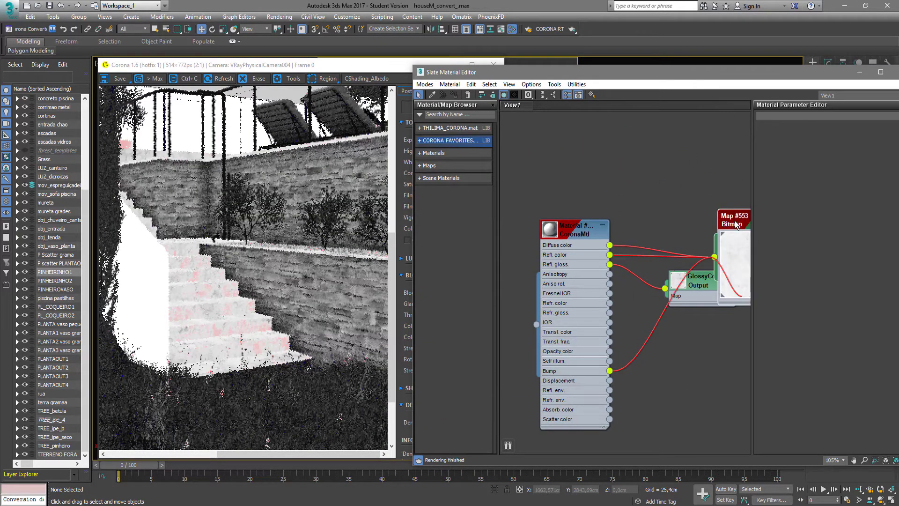
drag(731, 259, 717, 190)
Show the staircase material's parameters and set its diffuse level to 0,9.
scroll(642, 201, up, 3)
click(553, 249)
double_click(553, 249)
double_click(811, 144)
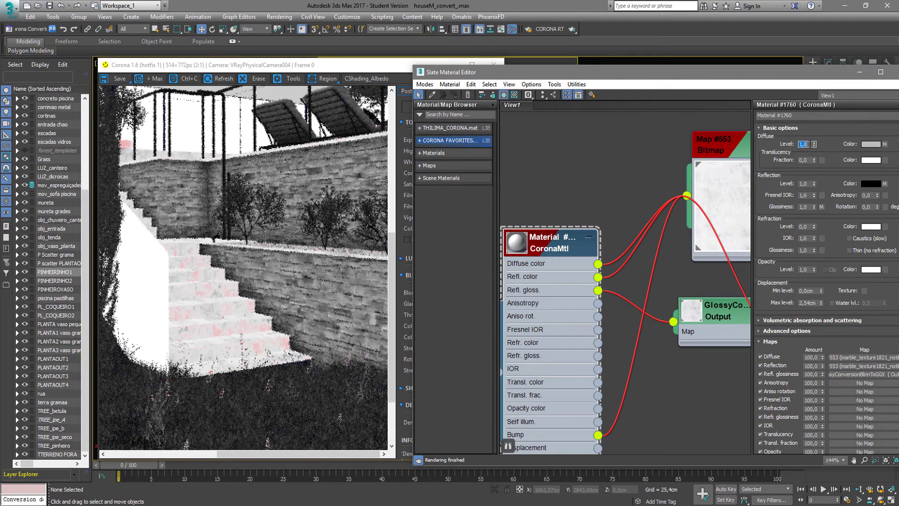
text(0,9)
key(Return)
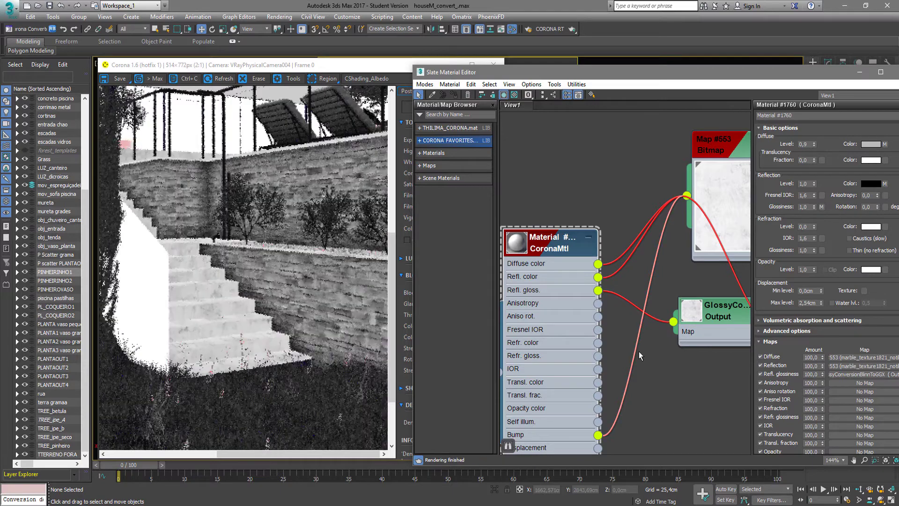
Lower the staircase material's diffuse level to 0,85.
double_click(808, 144)
text(0,8)
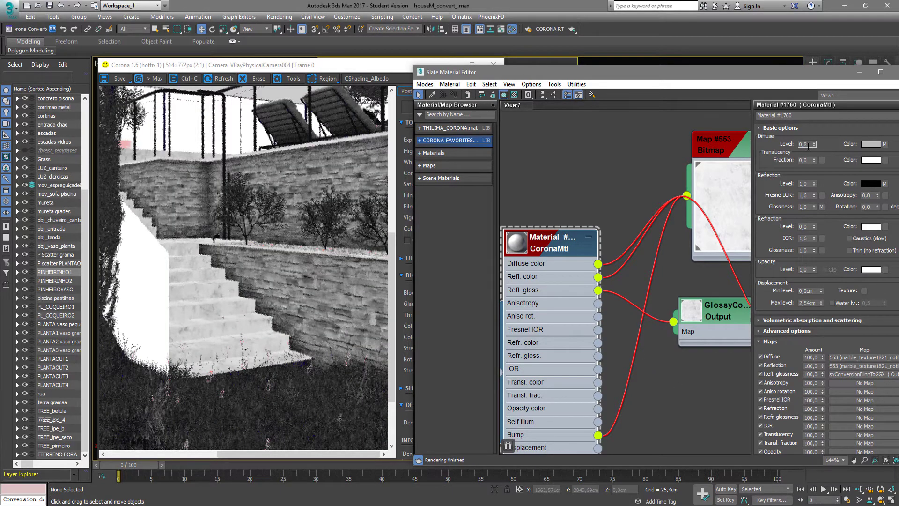
text(5)
key(Return)
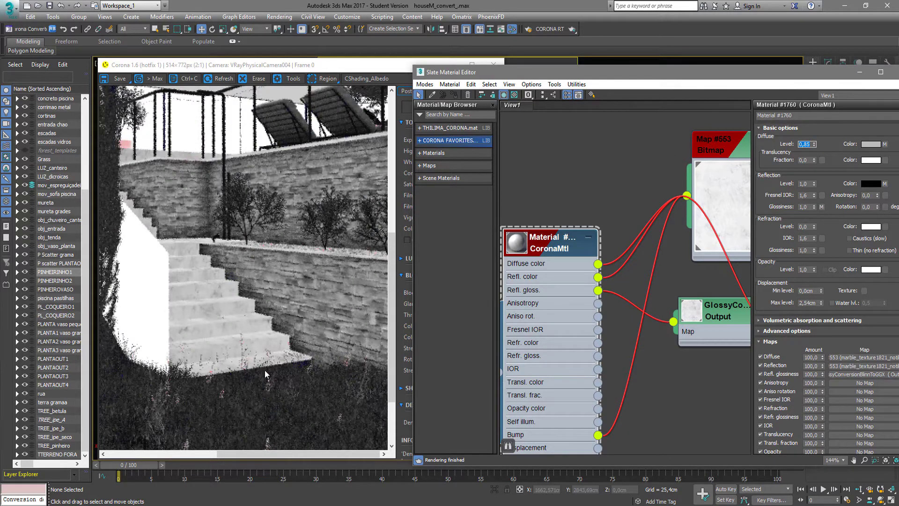
Inspect the lower stair treads up close in the albedo pass and reset the staircase material's diffuse level to 1,0.
scroll(265, 370, up, 2)
click(227, 384)
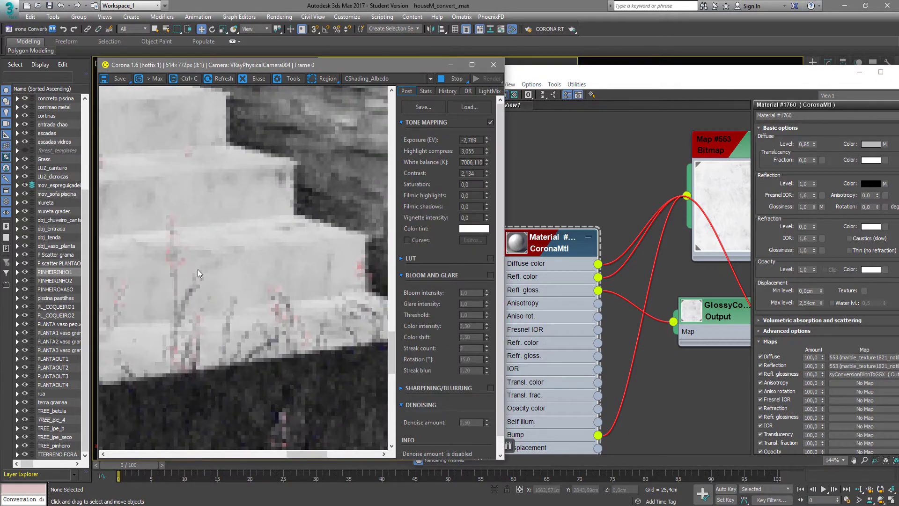
scroll(215, 332, down, 2)
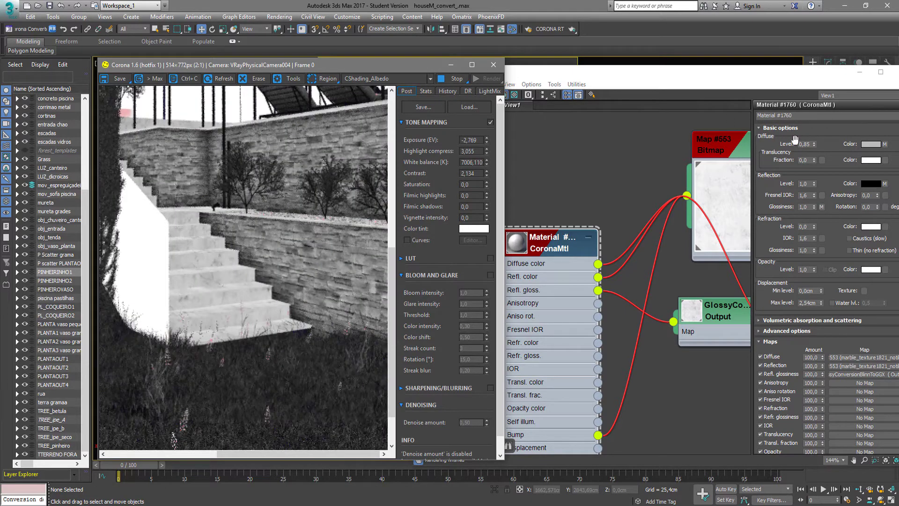
click(814, 146)
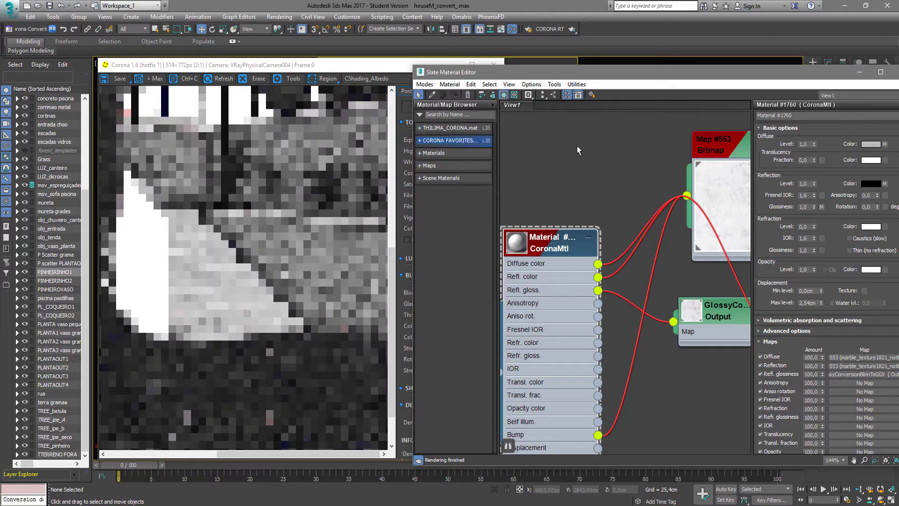
Insert a Color Correction map between the staircase material's diffuse color and its bitmap, using advanced lightness with an RGB gain of 85.
click(448, 166)
drag(466, 235, 612, 166)
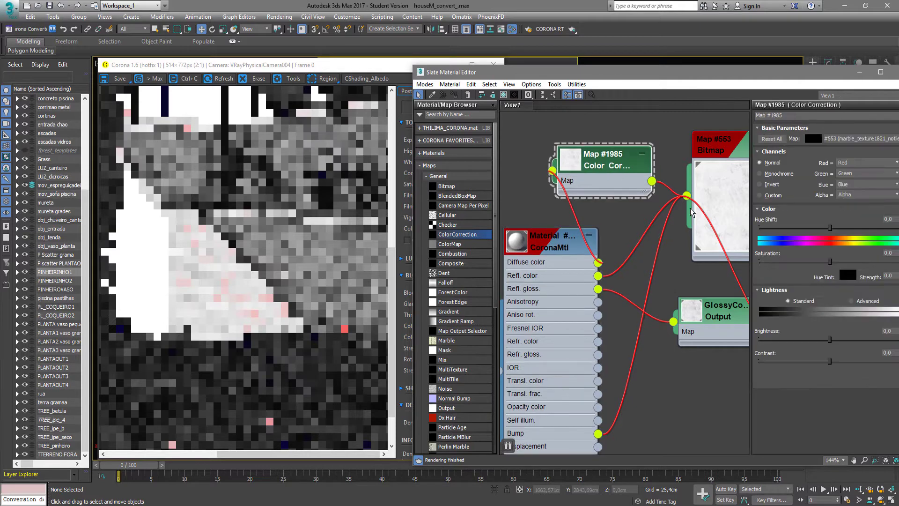
click(851, 301)
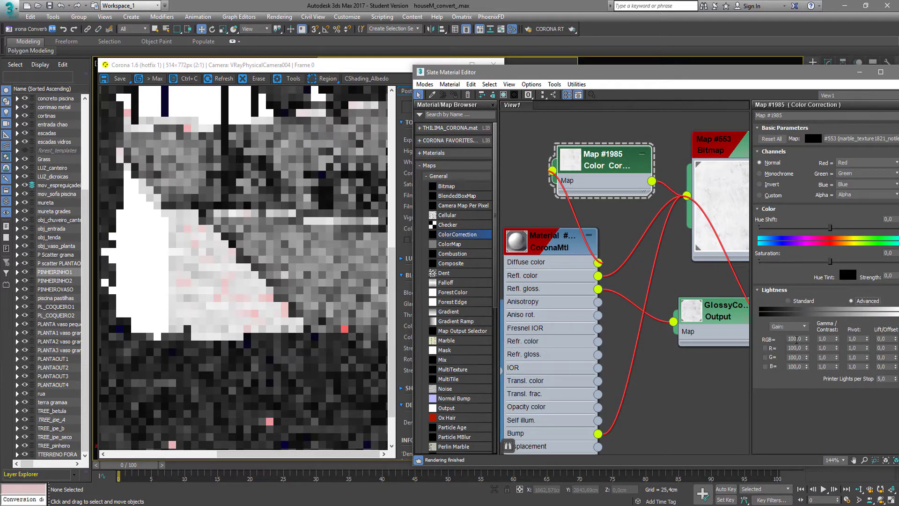
key(Return)
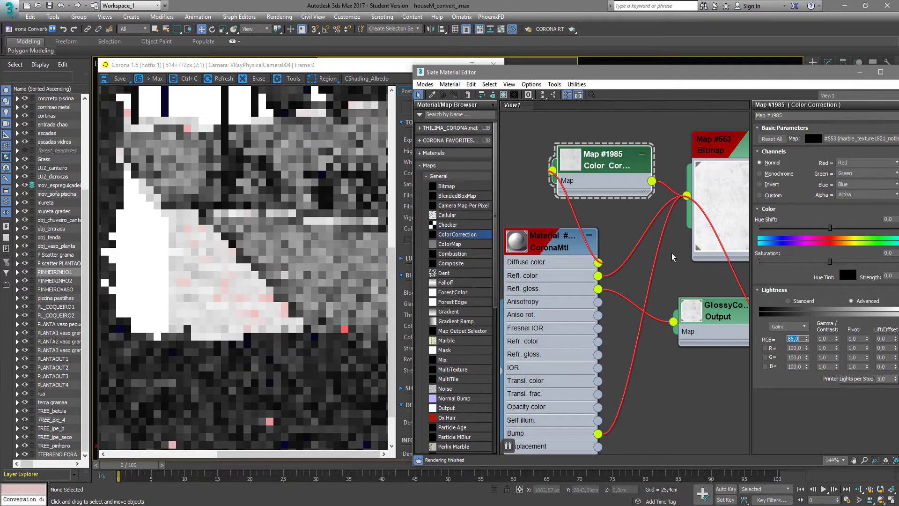
Place the enlarged Color Correction preview beside the original marble bitmap for comparison and switch the render to the BEAUTY pass.
double_click(565, 170)
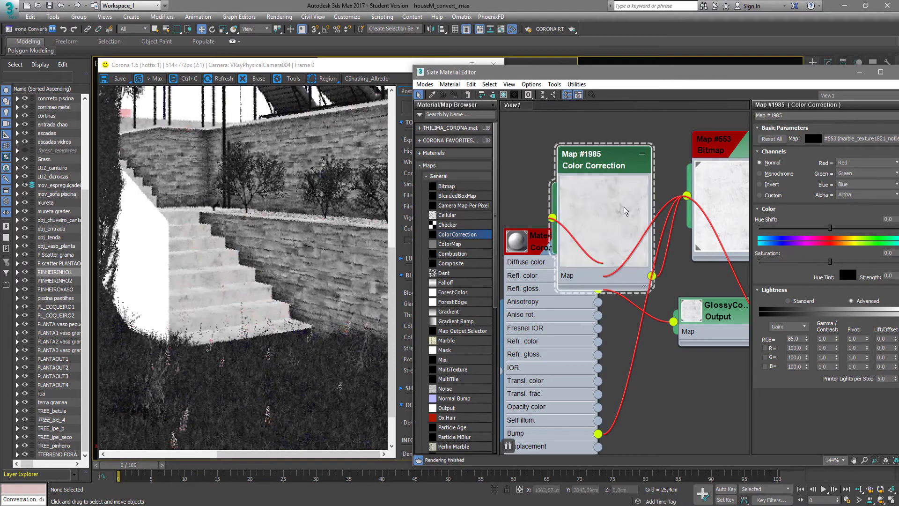
drag(718, 148, 664, 163)
click(362, 80)
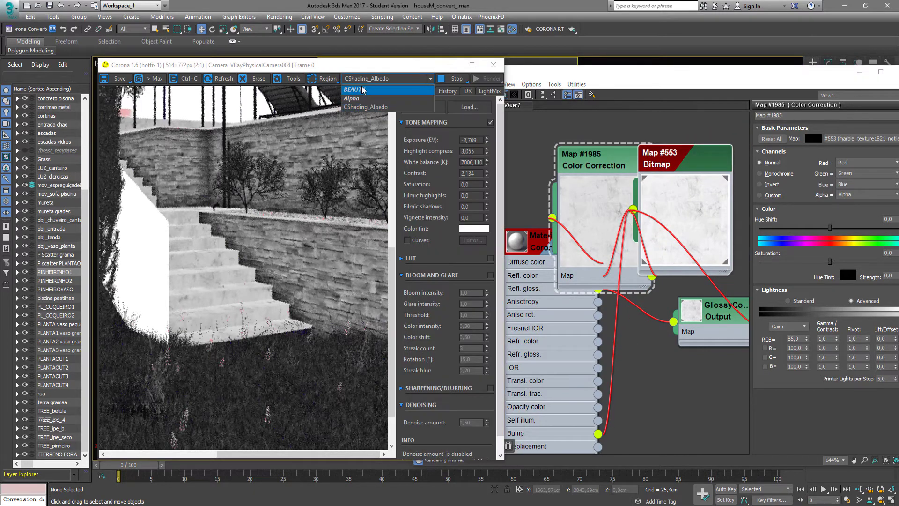
click(365, 88)
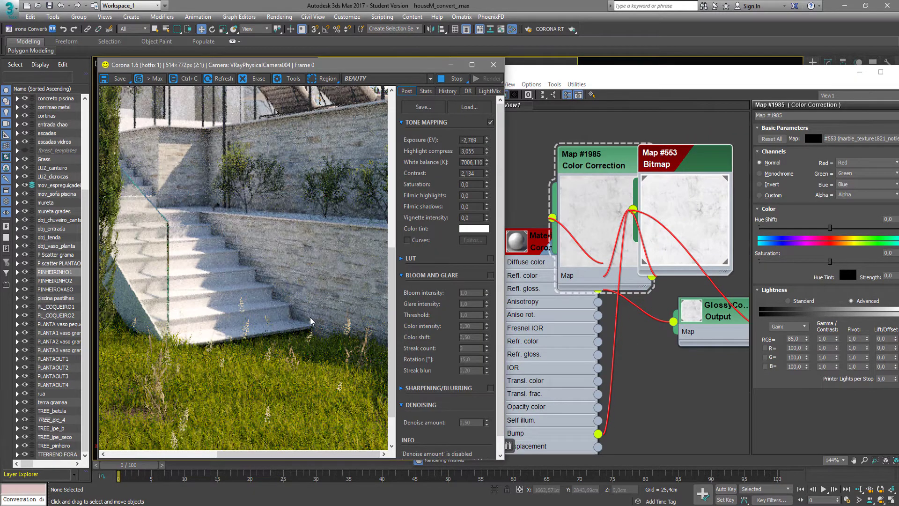
Delete all staircase material nodes from the node view and put the Slate Material Editor away.
click(630, 117)
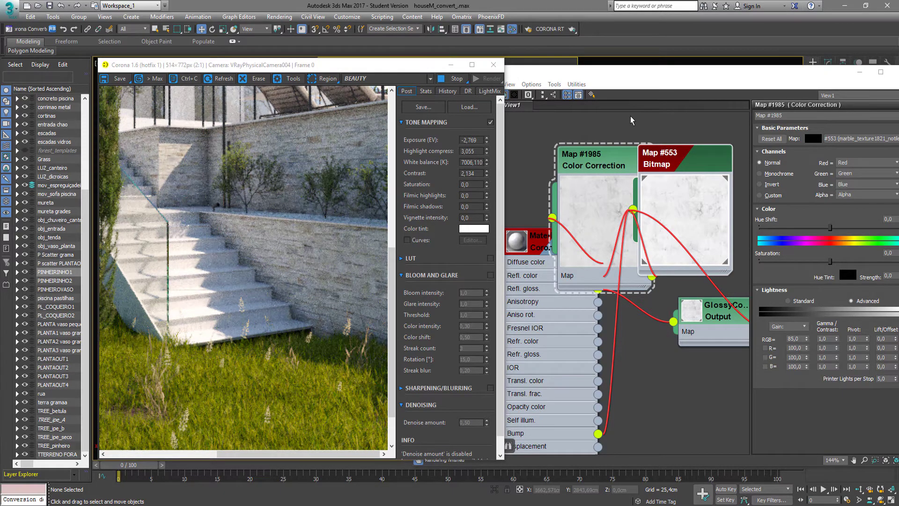
key(ctrl+a)
key(Delete)
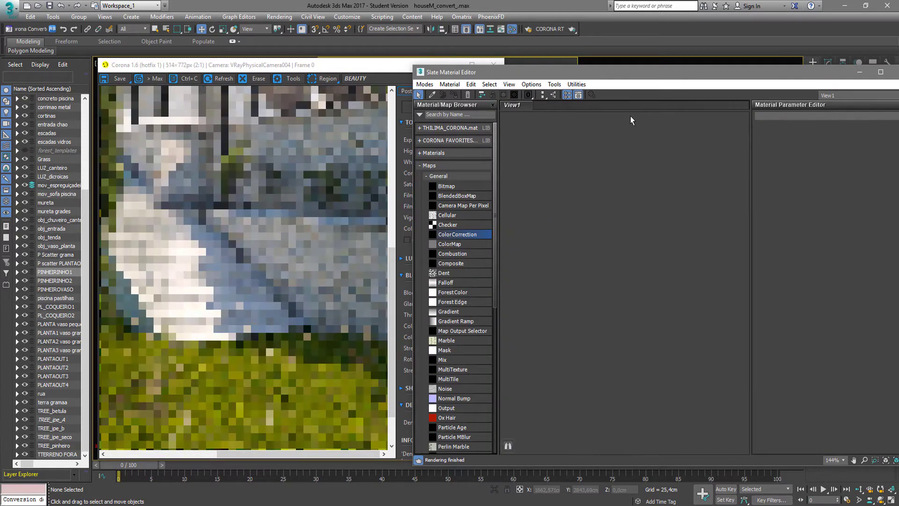
drag(600, 72, 898, 69)
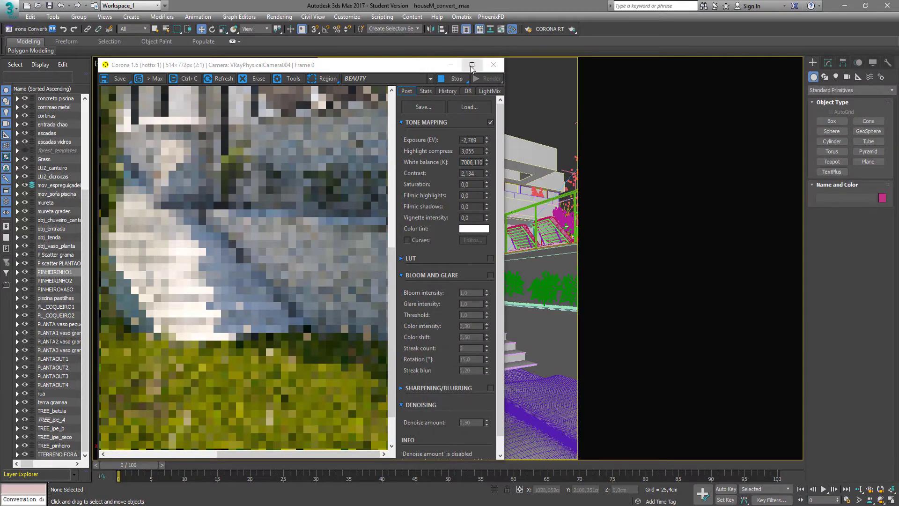
Change the camera viewport to a free perspective view and render it in the CShading_Albedo pass.
drag(425, 67, 351, 69)
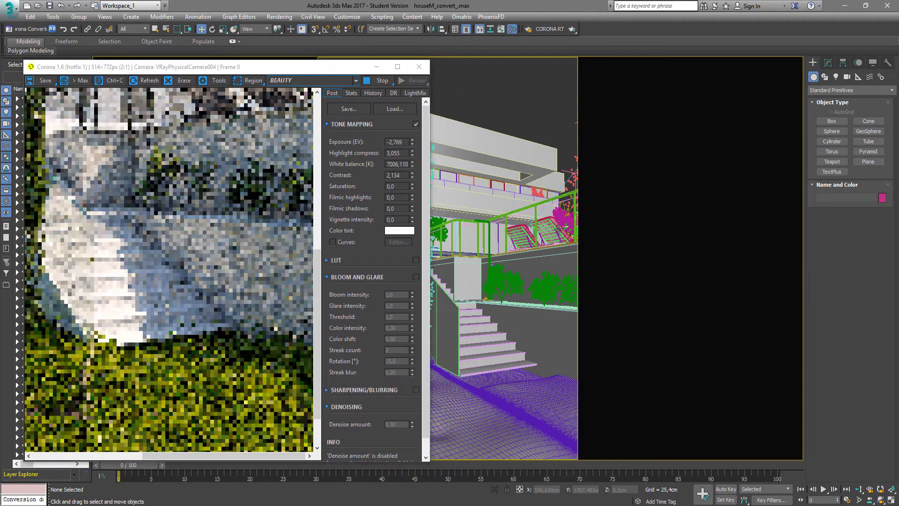
key(p)
alt+middle_drag(558, 229, 556, 300)
click(305, 81)
click(288, 108)
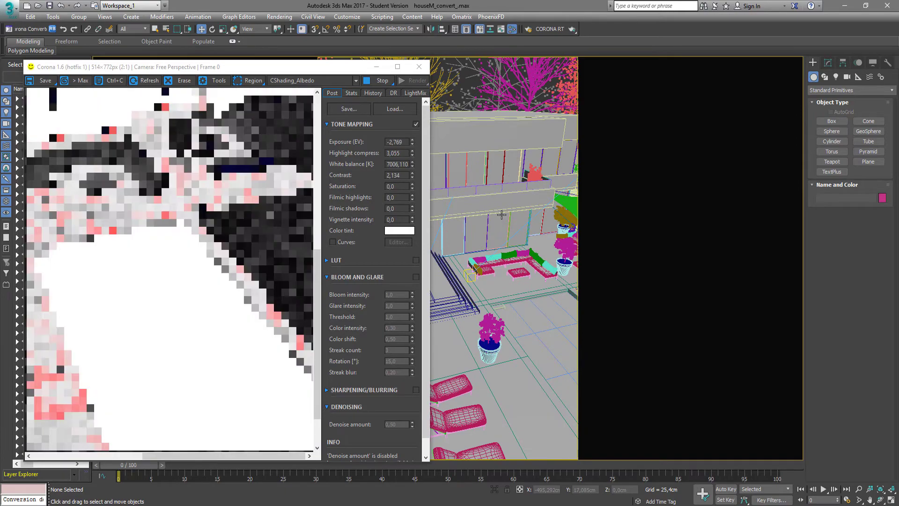
Sample the material of the outdoor sofa's dark wooden base into the Slate node view.
middle_drag(598, 213, 538, 204)
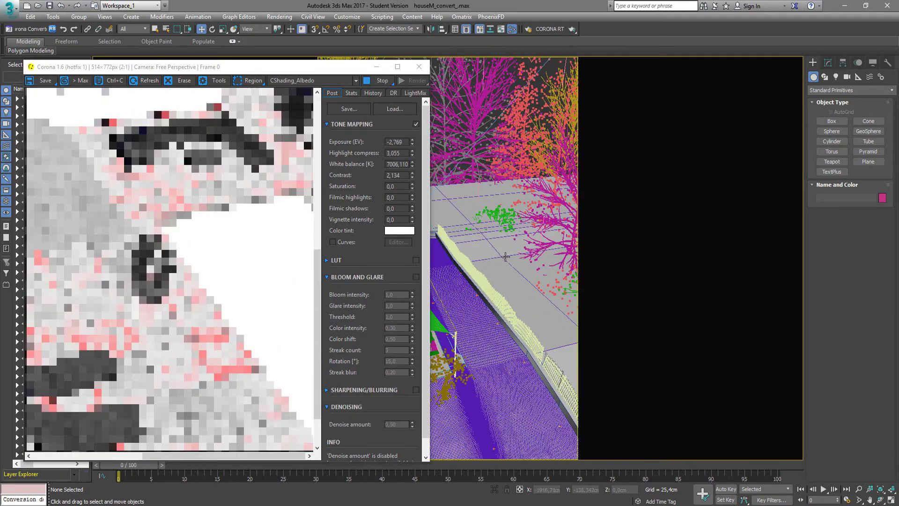
alt+middle_drag(506, 256, 552, 327)
scroll(534, 296, up, 5)
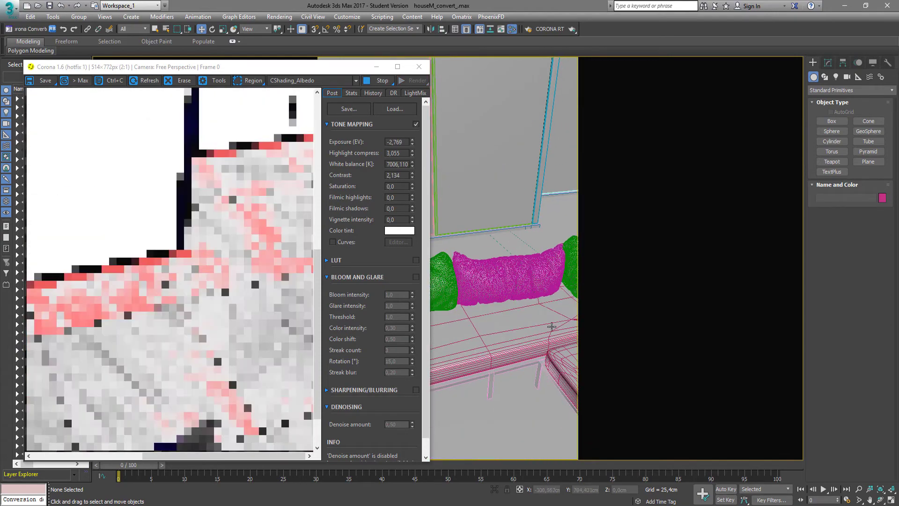
alt+middle_drag(516, 368, 516, 228)
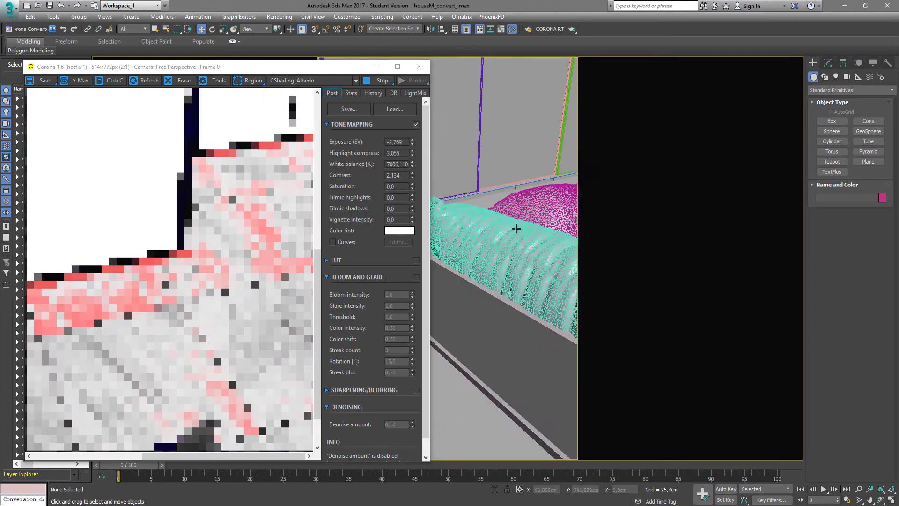
scroll(148, 256, down, 1)
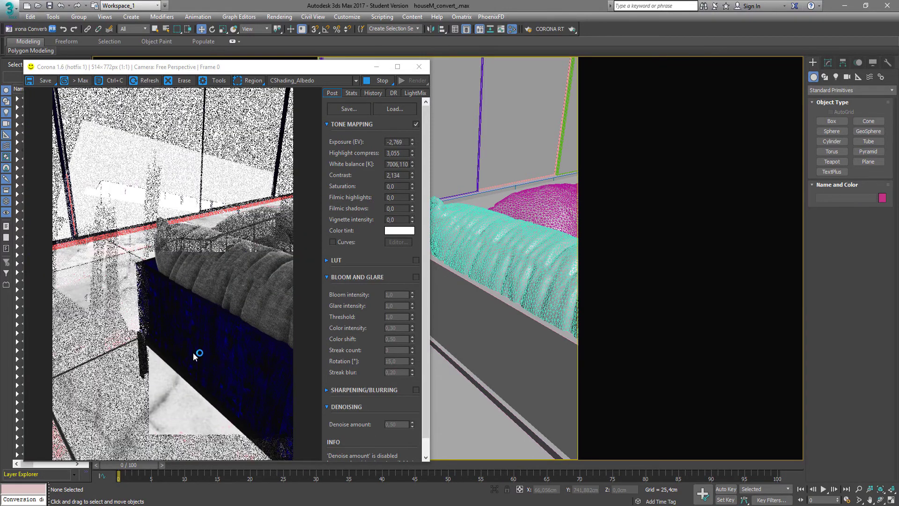
key(m)
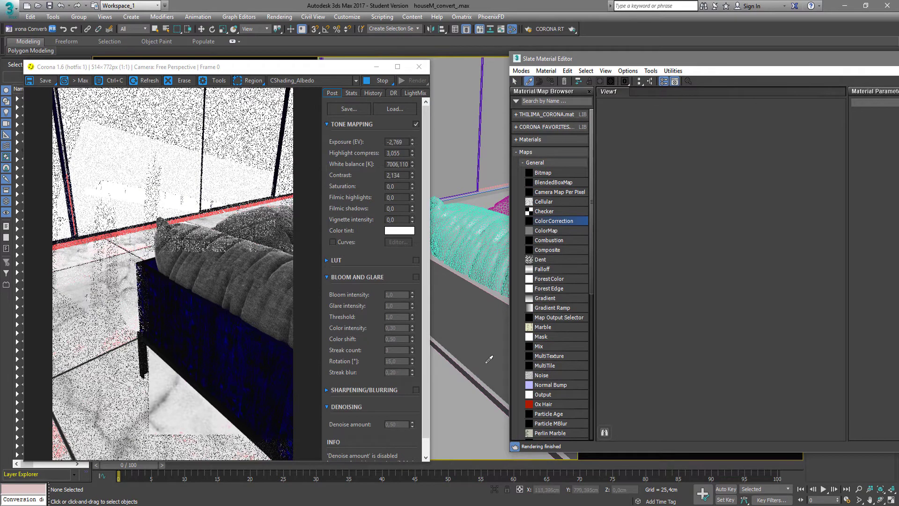
drag(750, 62, 547, 94)
middle_drag(612, 294, 501, 323)
Enlarge the dark wood bitmap's preview and place the bitmap node above the glossiness Output node.
double_click(556, 193)
drag(577, 208, 563, 154)
middle_drag(513, 247, 543, 299)
scroll(571, 272, up, 2)
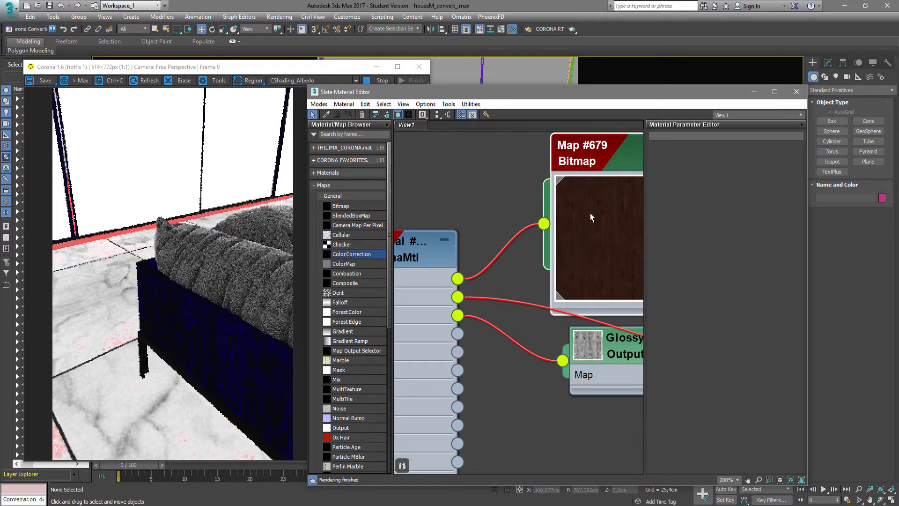
drag(521, 89, 706, 69)
click(462, 319)
middle_drag(663, 276, 624, 247)
scroll(661, 254, down, 4)
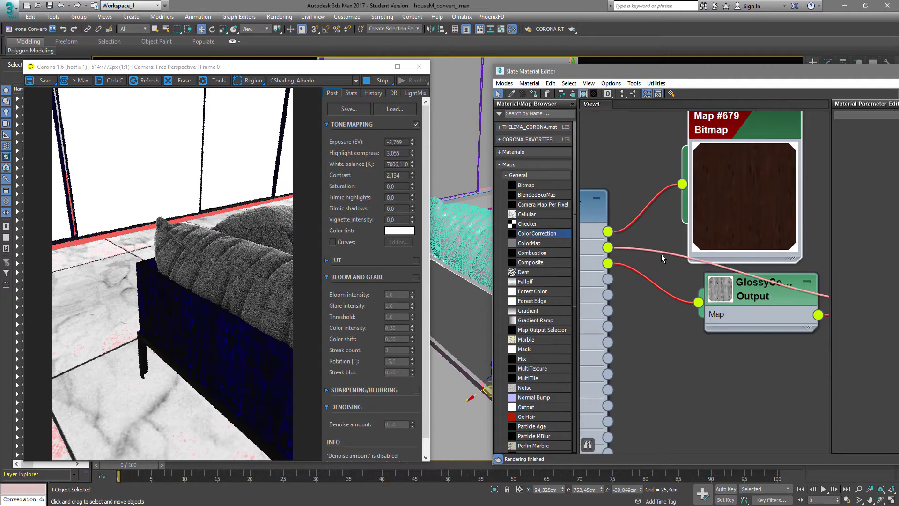
Move the dark wood bitmap farther from its material and insert a Color Correction map into the diffuse connection between them.
drag(711, 164, 771, 138)
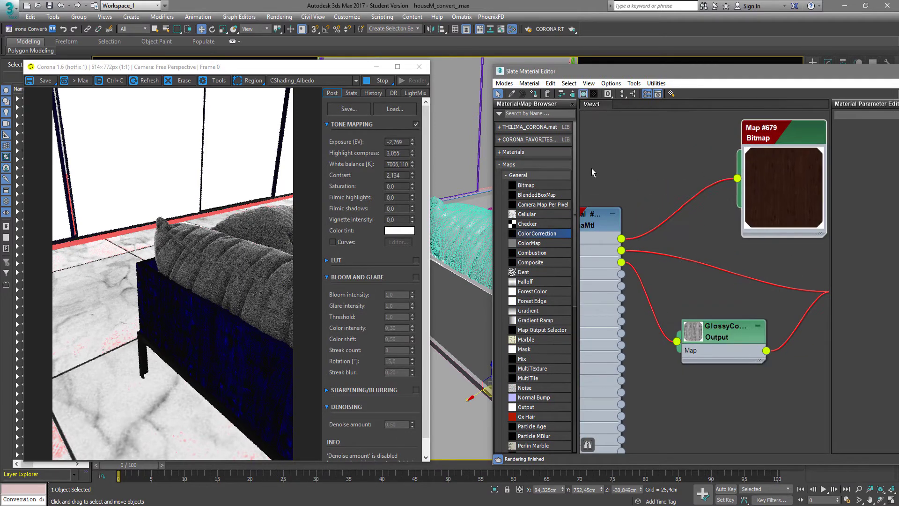
drag(665, 217, 674, 217)
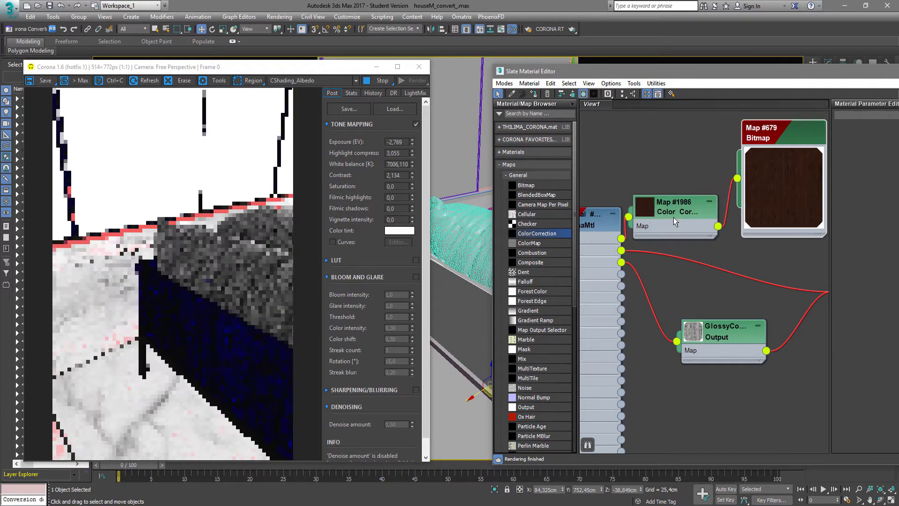
drag(754, 78, 633, 83)
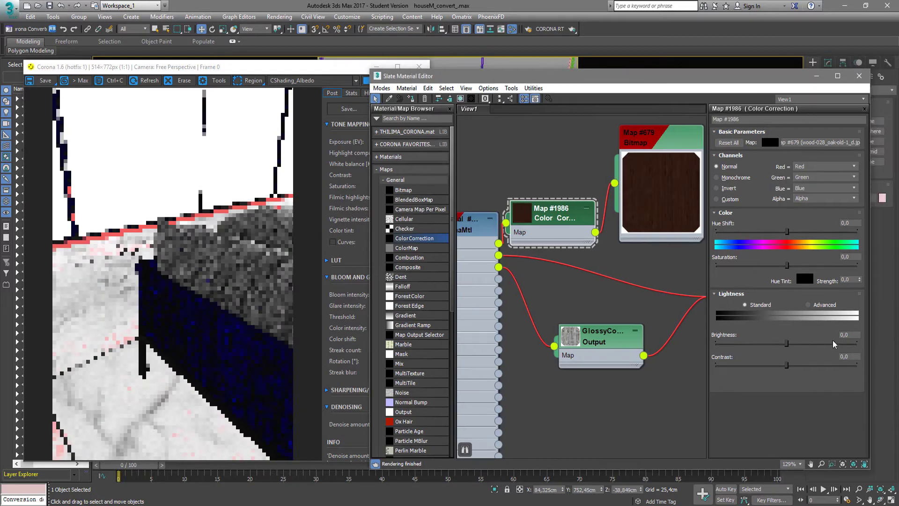
Try brightening the dark wood with the Color Correction's advanced lightness at an RGB gain of 120.
click(813, 306)
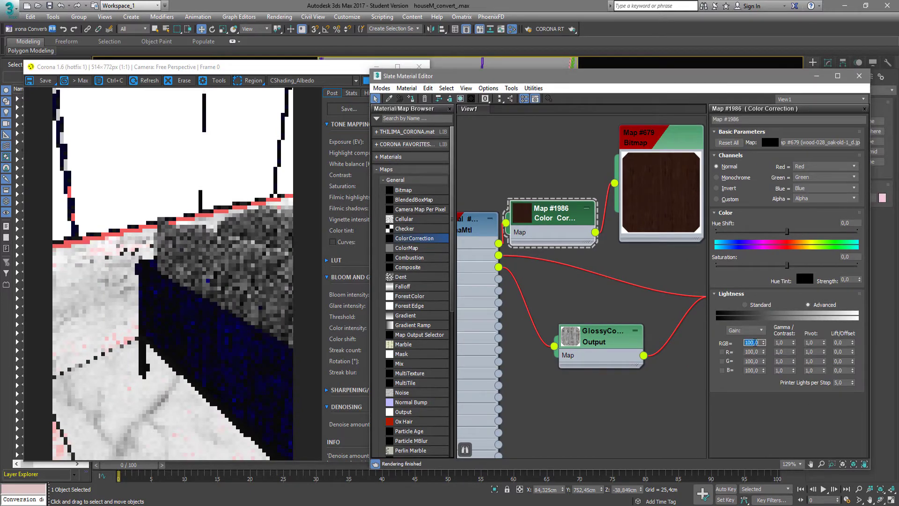
click(756, 343)
text(120)
key(Return)
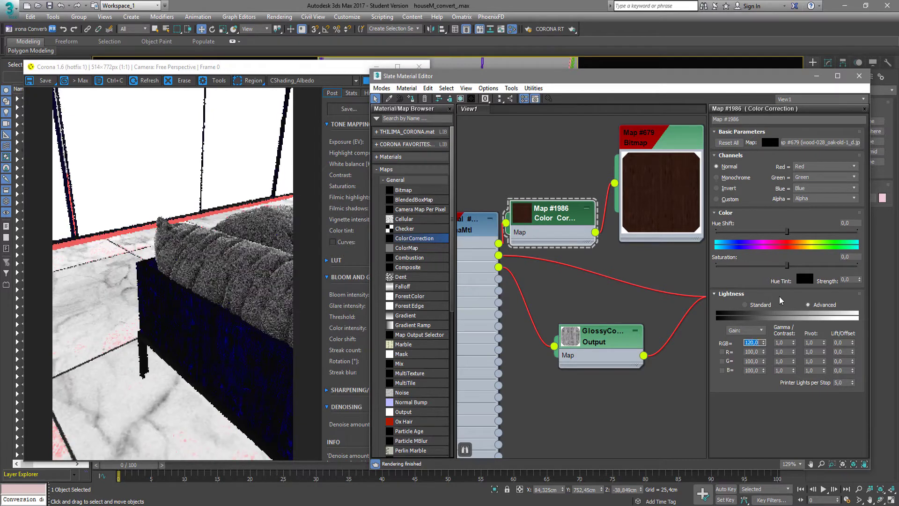
Switch the dark wood's Color Correction to standard lightness and set its brightness to 4.
click(745, 305)
drag(799, 342, 790, 344)
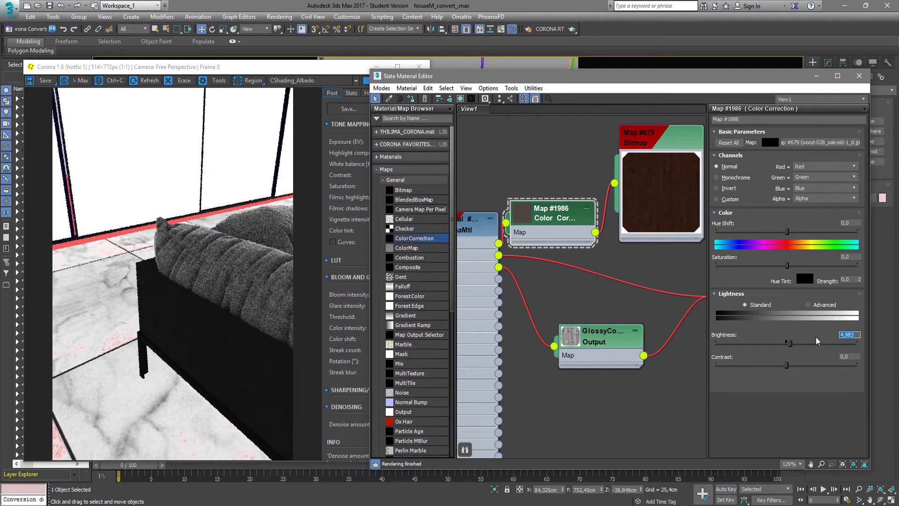
text(4)
key(Return)
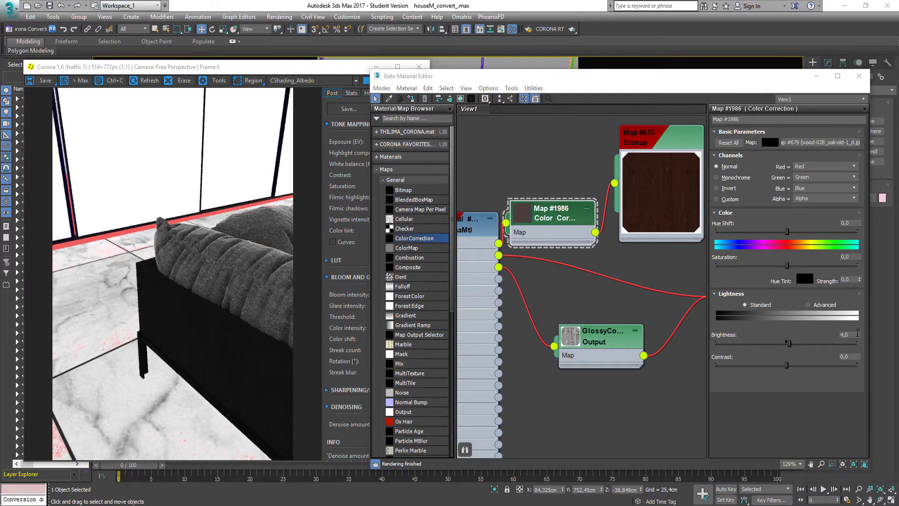
Try a brightness of 2 and a contrast of 4,983 in the dark wood's Color Correction.
double_click(847, 334)
text(2)
key(Return)
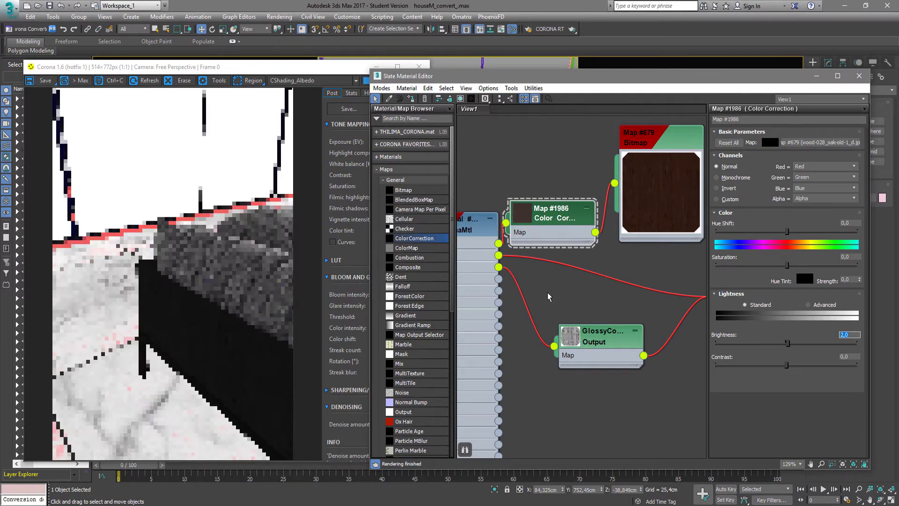
click(791, 366)
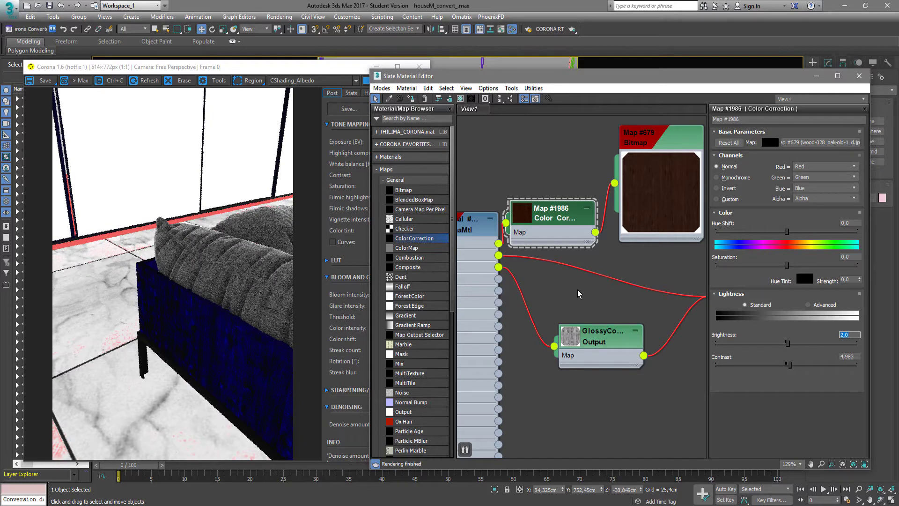
Raise the brightness of the dark wood's Color Correction to 3 and finally to 4.
text(3)
key(Return)
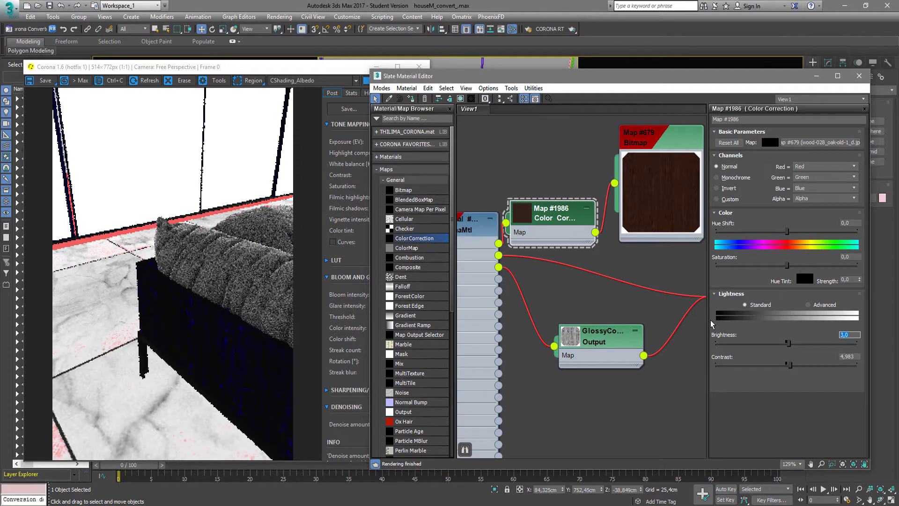
text(4)
key(Return)
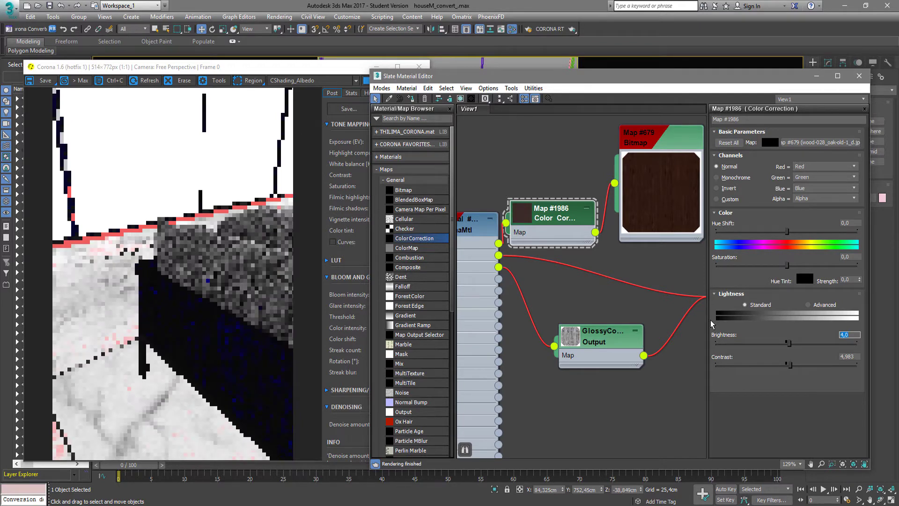
Set the contrast of the dark wood's Color Correction to 4 and switch the render to the BEAUTY pass.
click(711, 320)
double_click(843, 357)
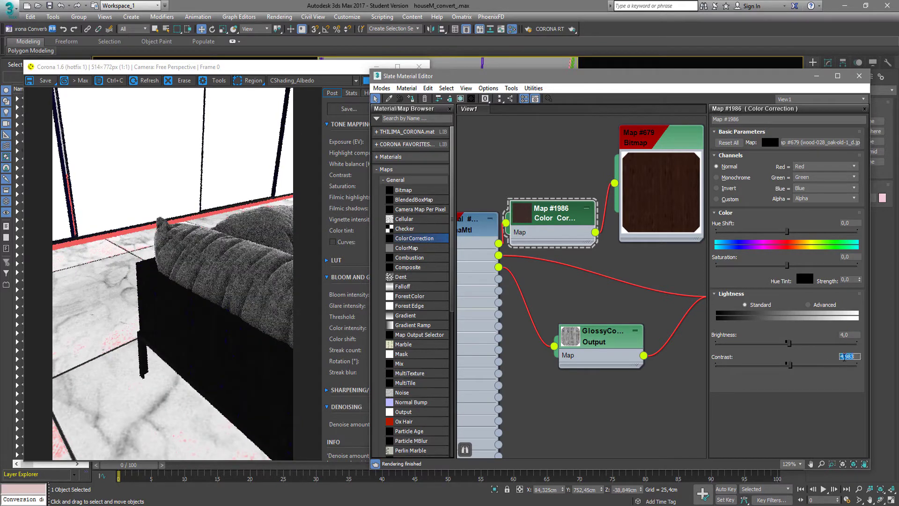
text(4)
key(Return)
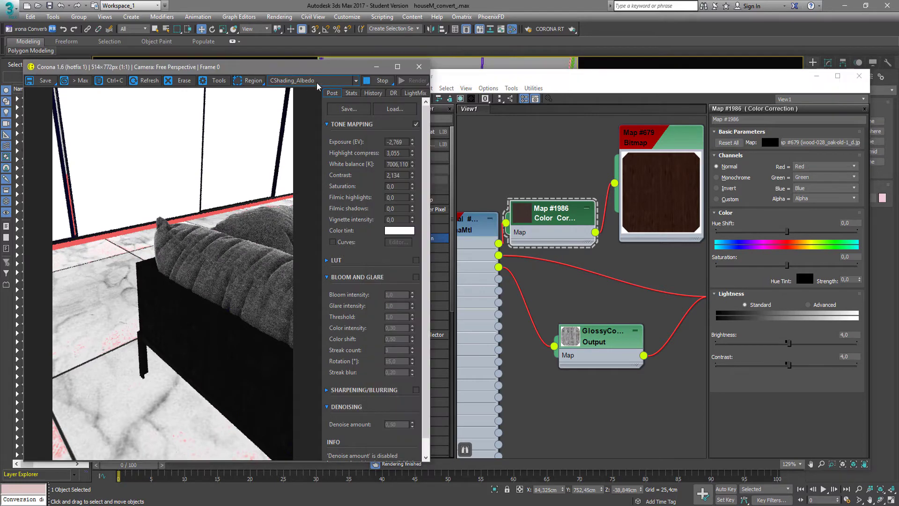
click(300, 80)
click(285, 92)
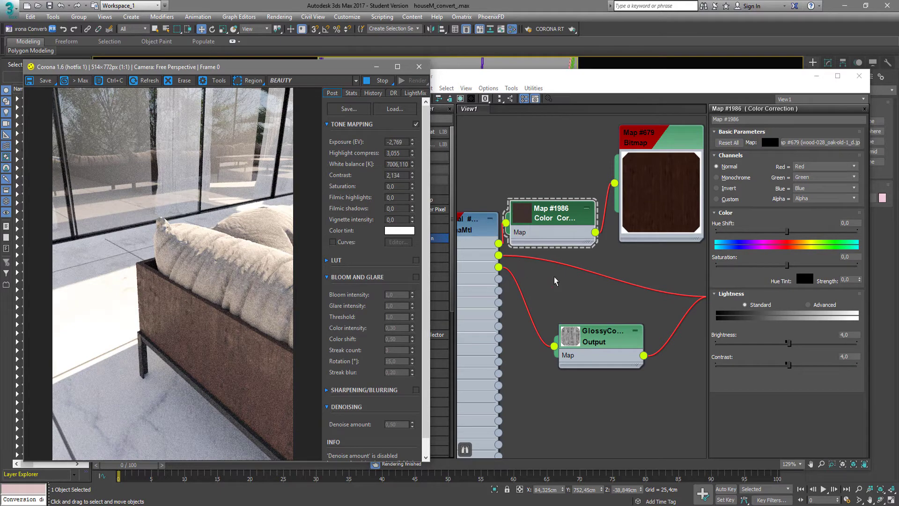
Disconnect the map from the dark wood's reflection color, set that reflection color to white, and enlarge the material's preview.
drag(499, 256, 539, 254)
middle_drag(523, 303, 616, 284)
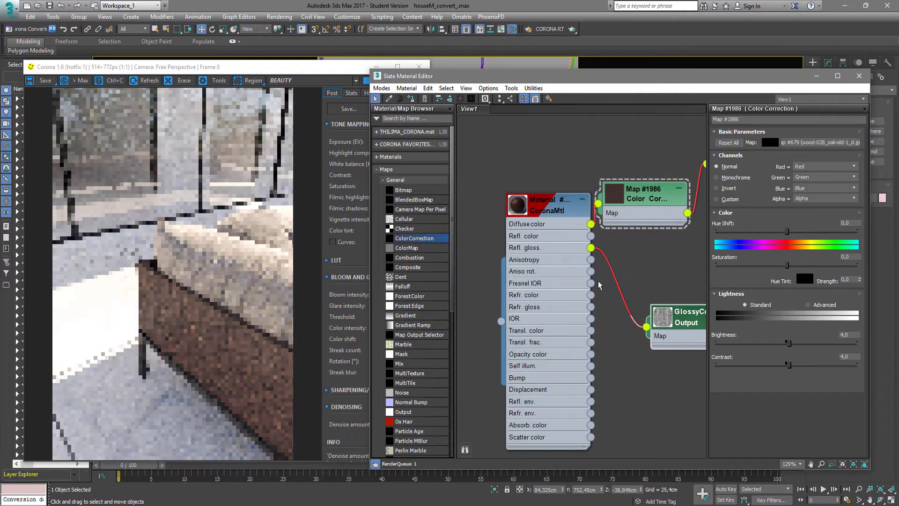
double_click(581, 283)
click(828, 187)
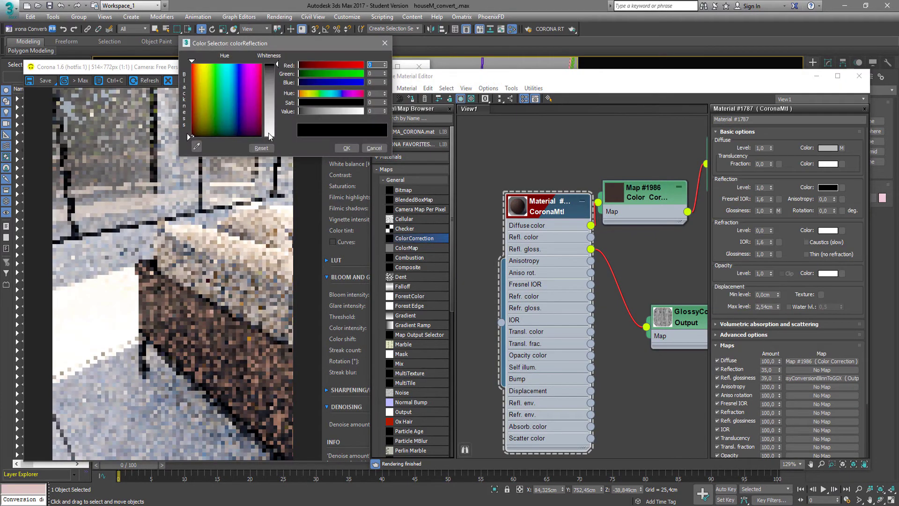
drag(269, 136, 269, 66)
click(347, 148)
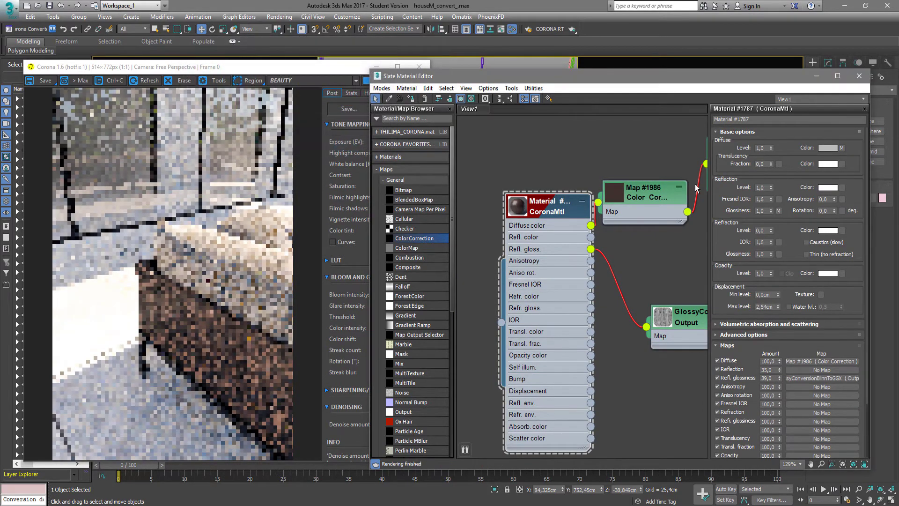
double_click(524, 212)
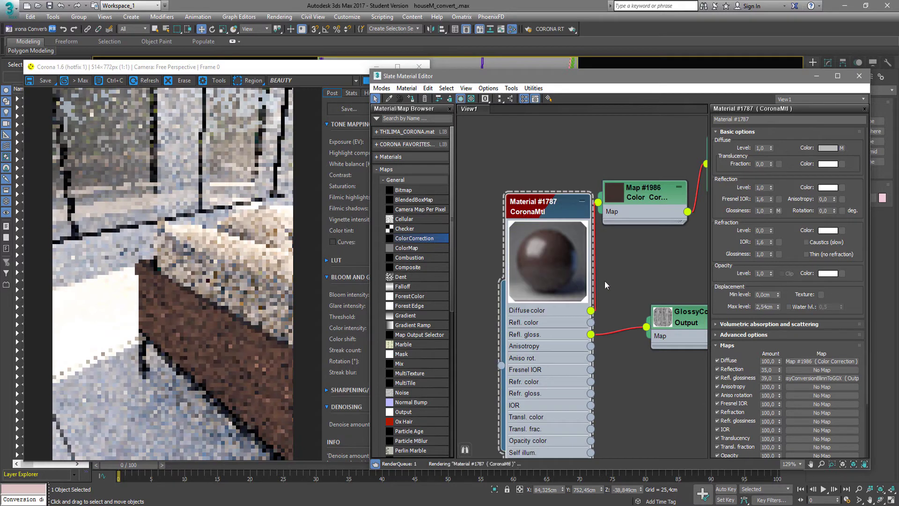
Try an RGB level of 0,69 in the dark wood's reflection glossiness Output map.
middle_drag(606, 285, 554, 275)
drag(641, 325, 628, 347)
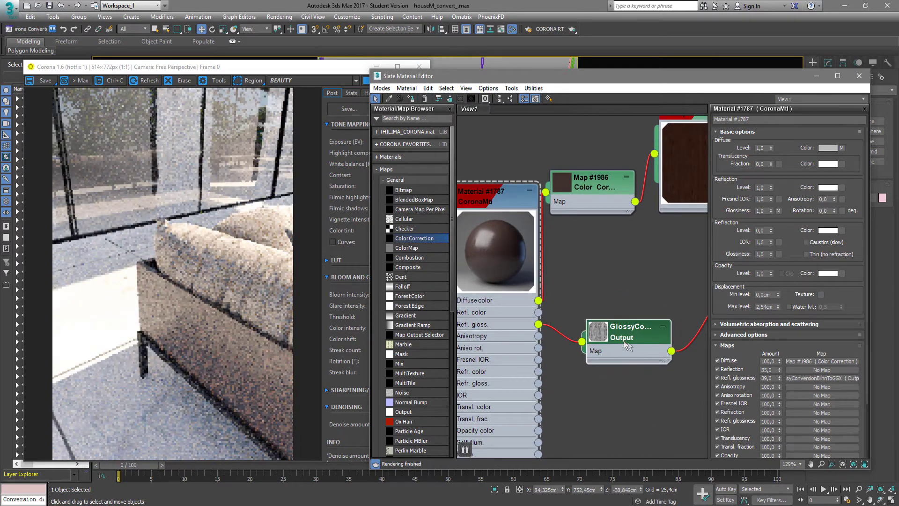
double_click(628, 347)
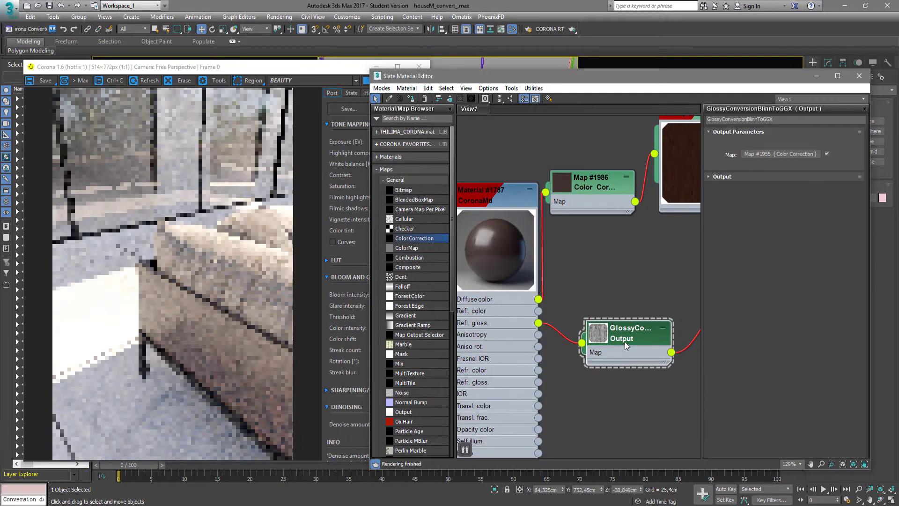
click(827, 178)
drag(849, 215, 849, 227)
scroll(647, 276, down, 3)
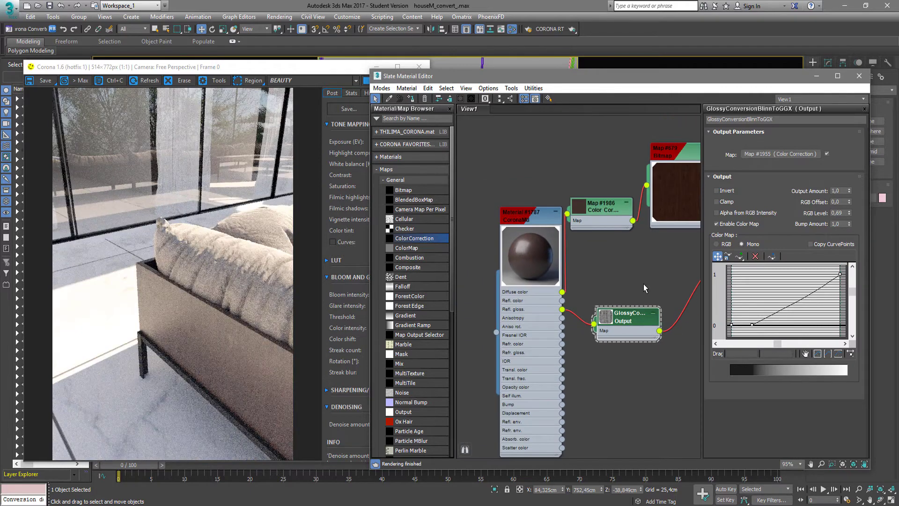
Connect the monochrome Color Correction directly to the dark wood's reflection glossiness, delete the Output map, and open the correction's parameters.
middle_drag(626, 277, 569, 273)
drag(689, 253, 655, 345)
drag(515, 313, 510, 302)
click(578, 313)
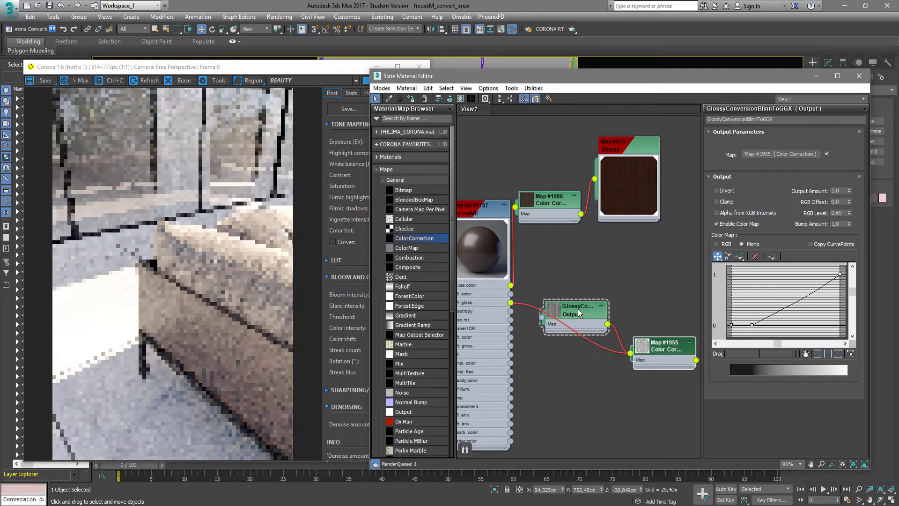
key(Delete)
drag(663, 354, 593, 308)
double_click(574, 300)
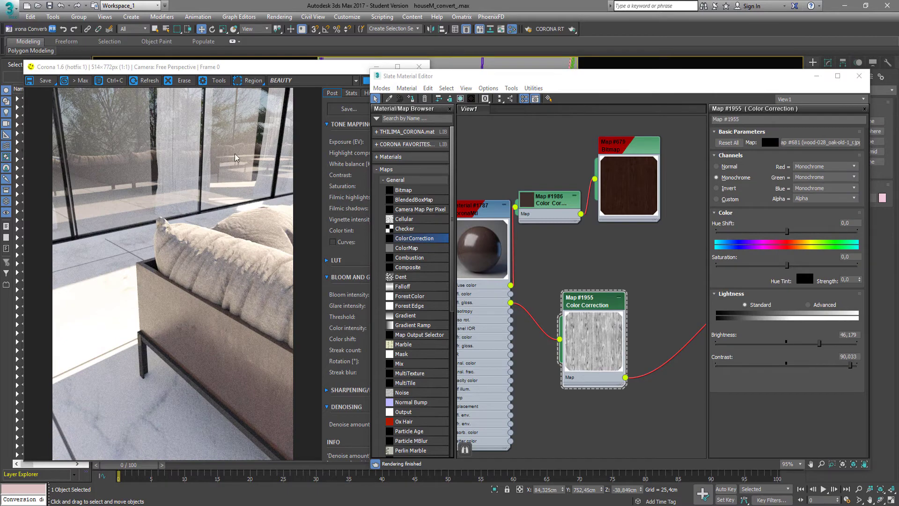
Select the layers from P Scatter grama through TTERRENO FORA and hide them.
drag(208, 69, 279, 67)
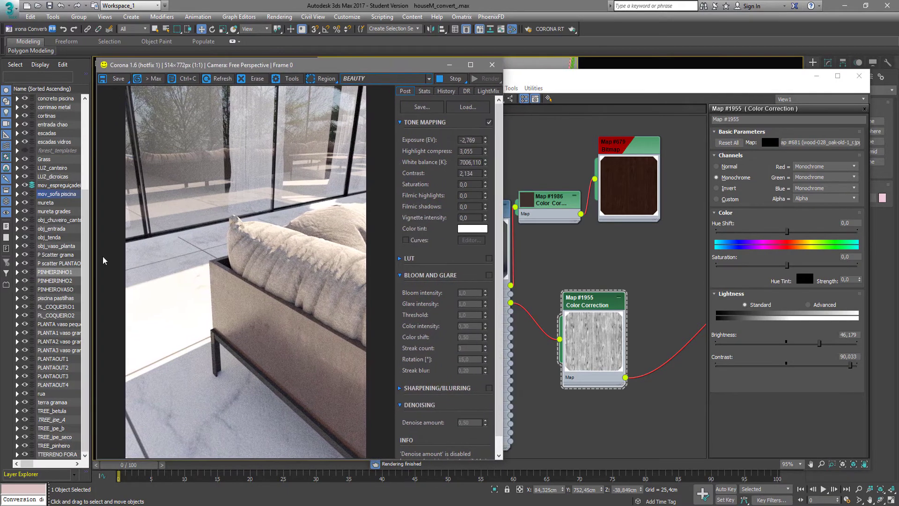
click(55, 258)
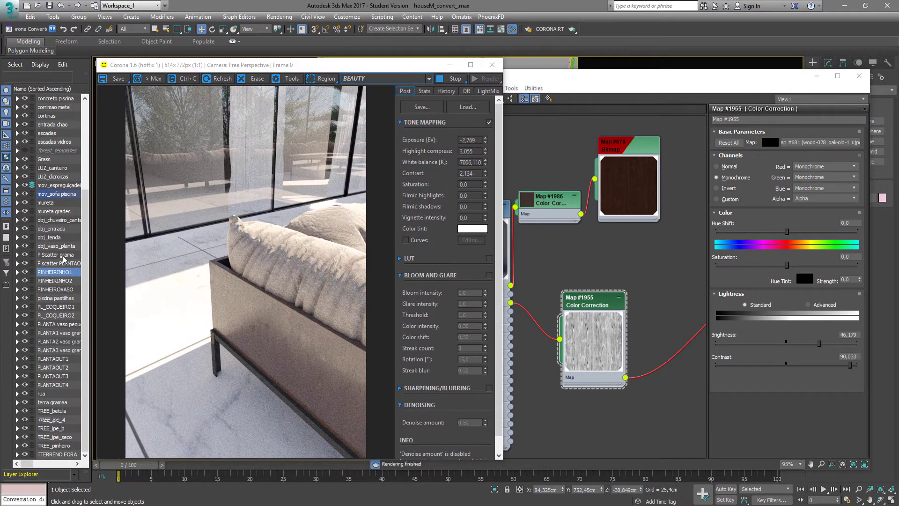
shift+click(58, 454)
scroll(207, 220, up, 5)
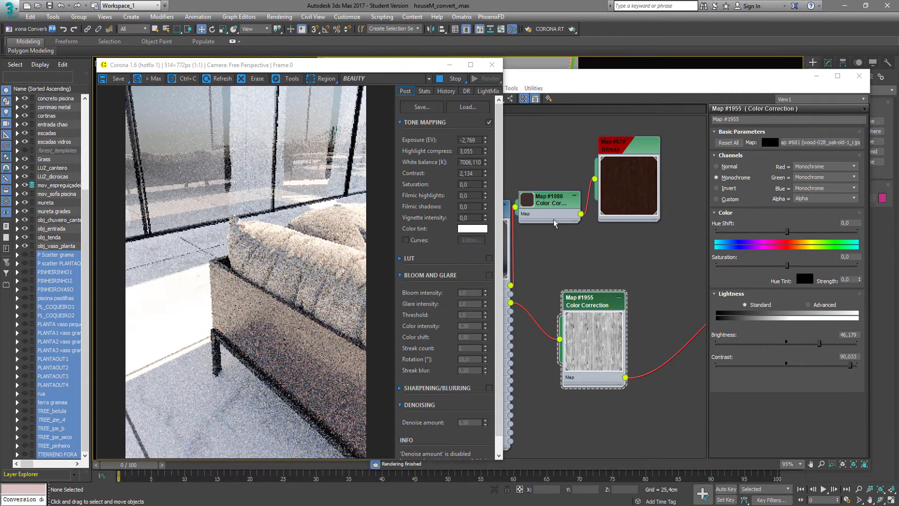
Try several lower brightness values in the glossiness map's Color Correction and settle on 18,937.
click(596, 307)
drag(813, 341, 780, 343)
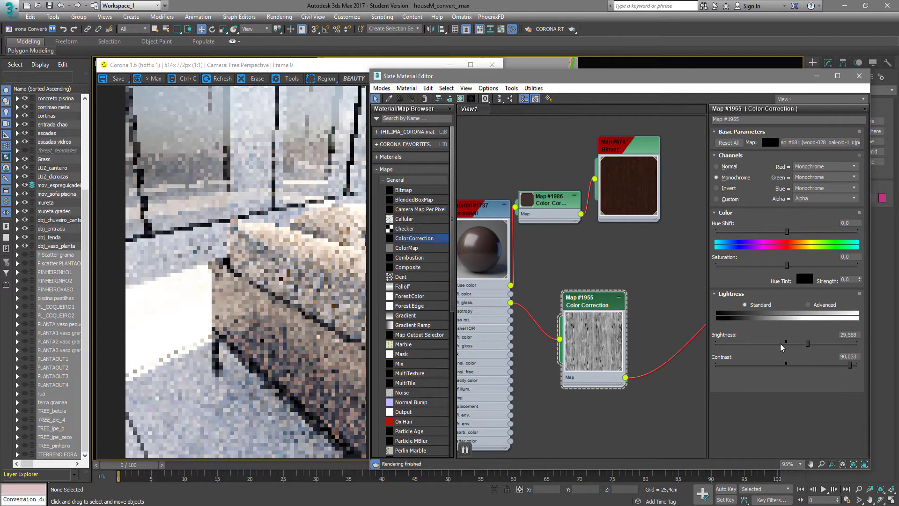
click(787, 343)
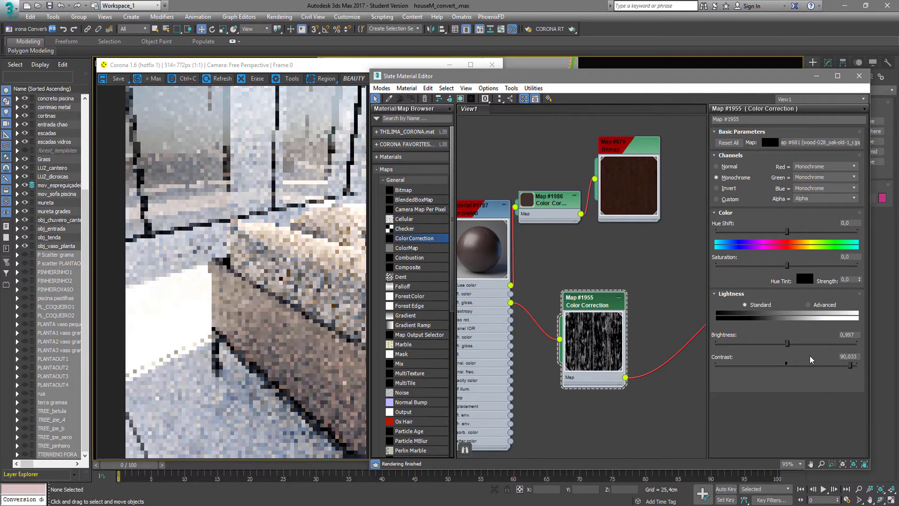
click(800, 343)
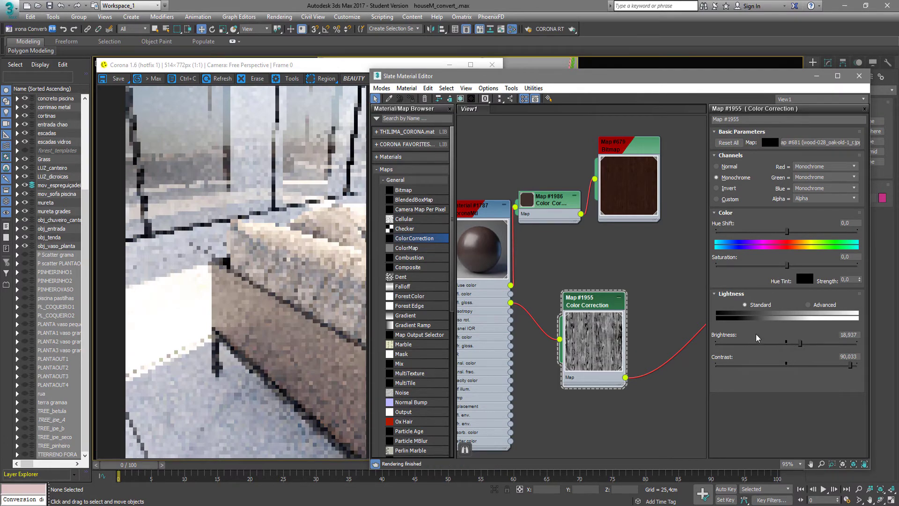
Set the render's exposure to -3,577 EV and display the CShading_Albedo pass.
click(331, 92)
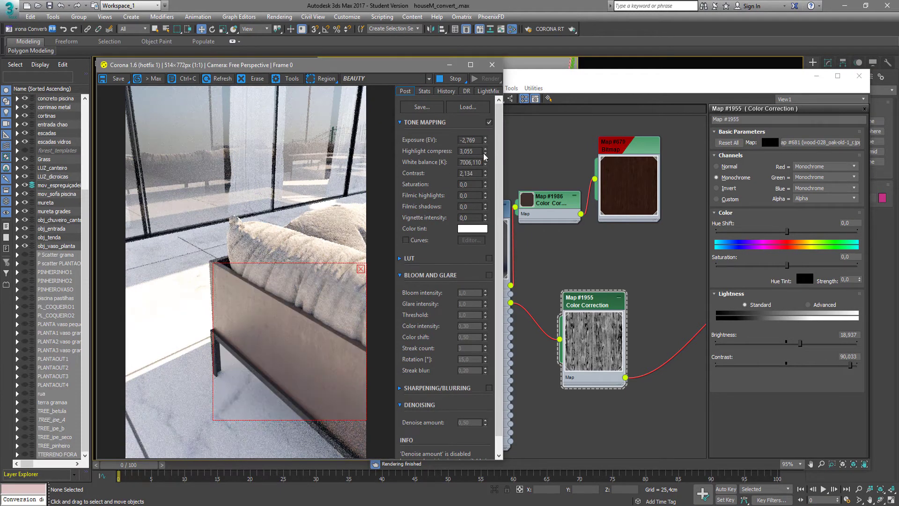
drag(486, 141, 480, 206)
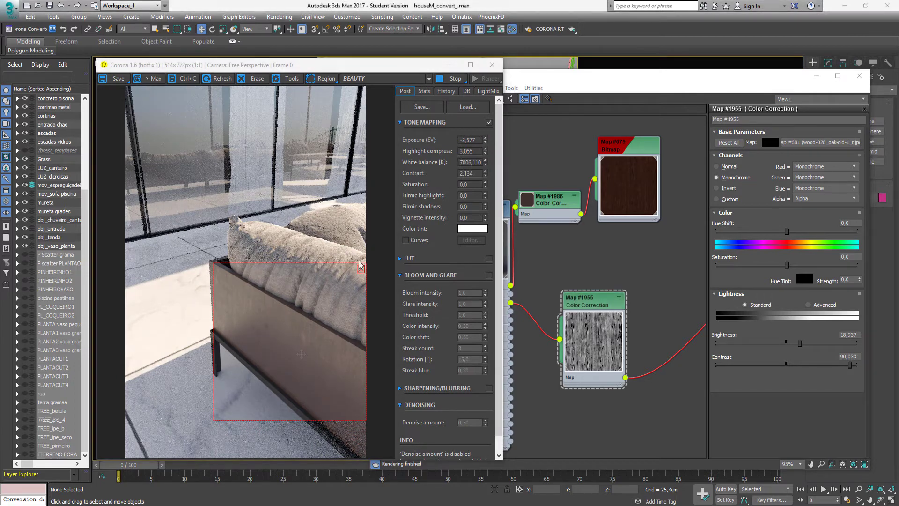
click(380, 80)
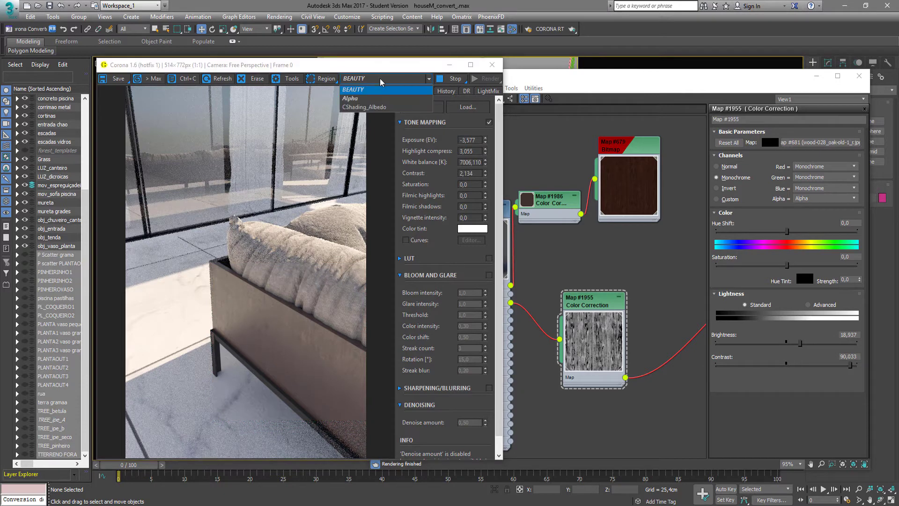
click(364, 107)
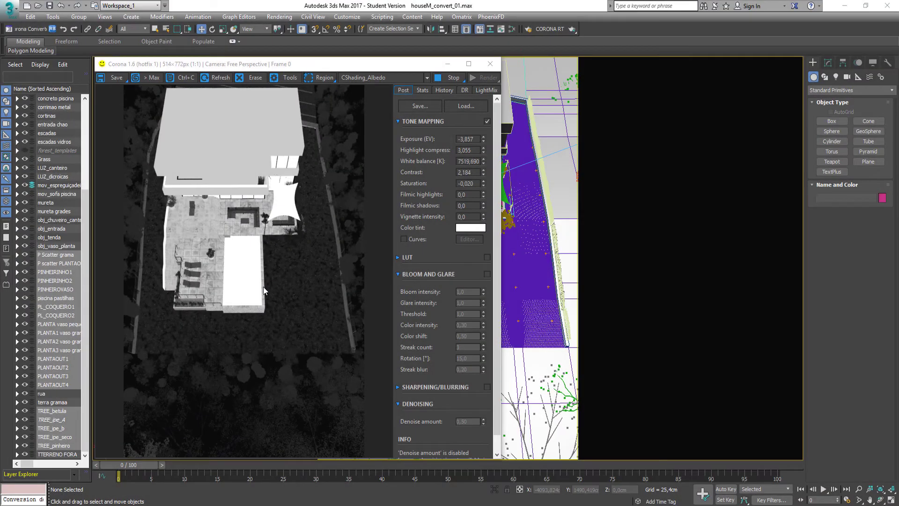
Examine the terrace, pool and roof of the aerial view in the CShading_Albedo pass and switch back to BEAUTY.
scroll(246, 243, up, 2)
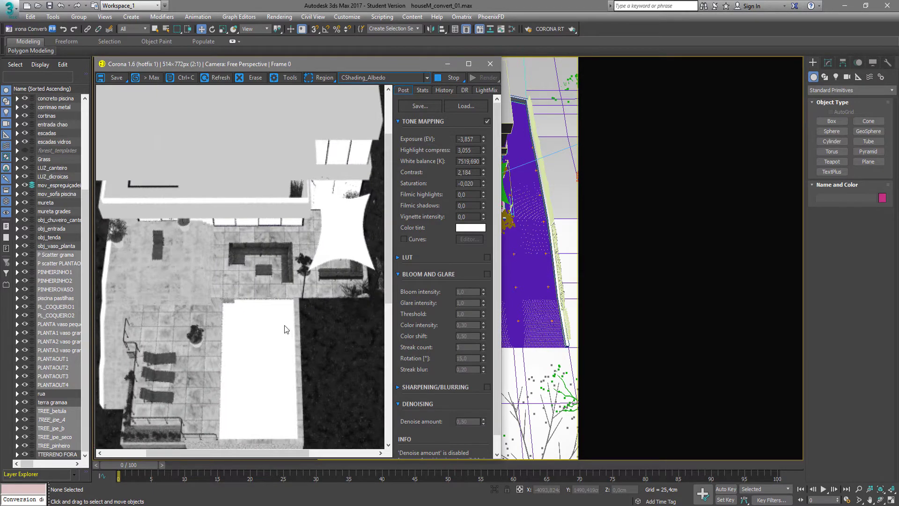
drag(294, 381, 283, 255)
scroll(283, 255, down, 2)
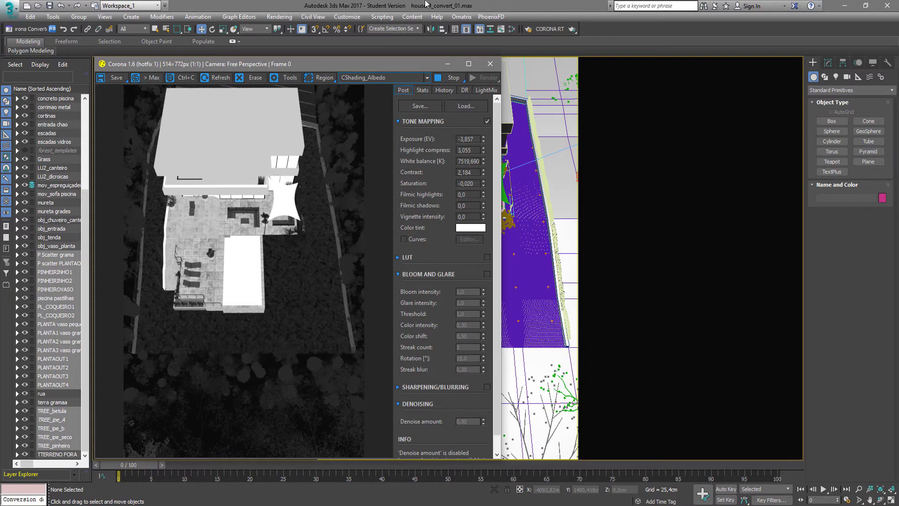
click(365, 78)
click(360, 87)
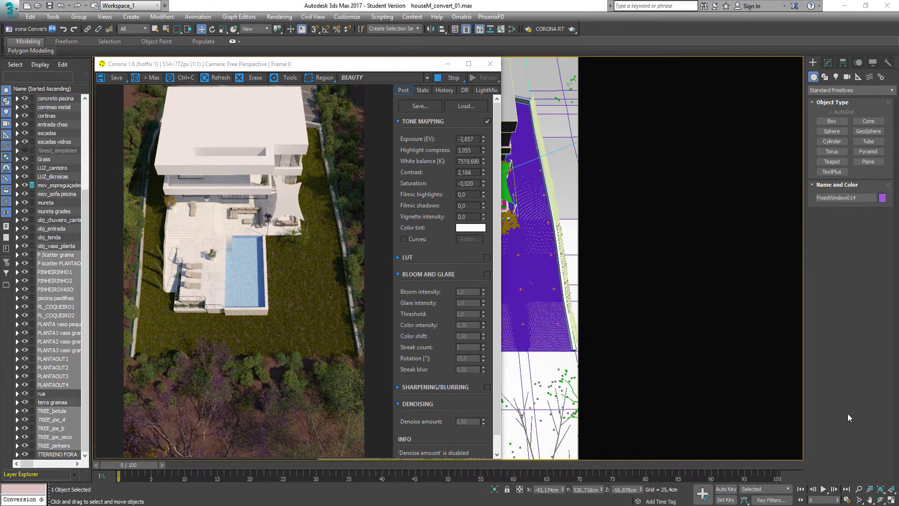
Hide the scatter, plant and tree layers and close the Corona render window.
click(25, 258)
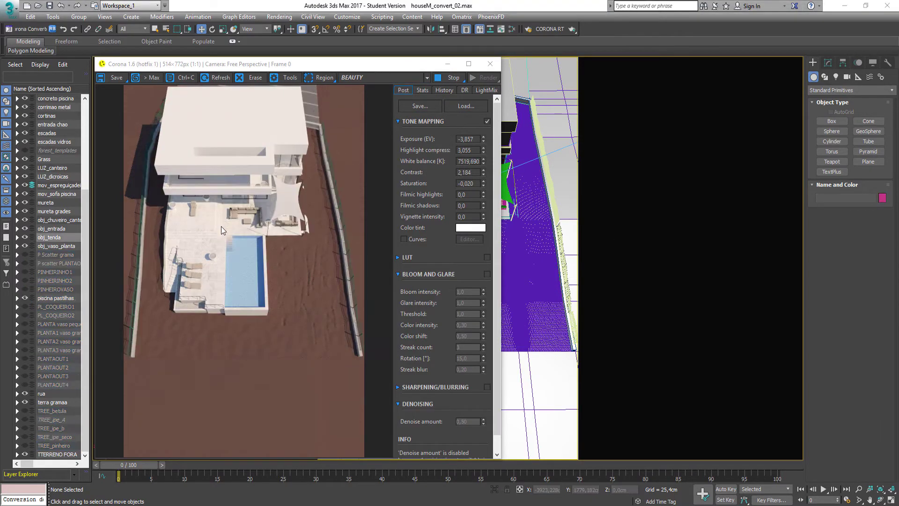
click(490, 63)
Configure the viewport layout as two side-by-side vertical views.
click(156, 63)
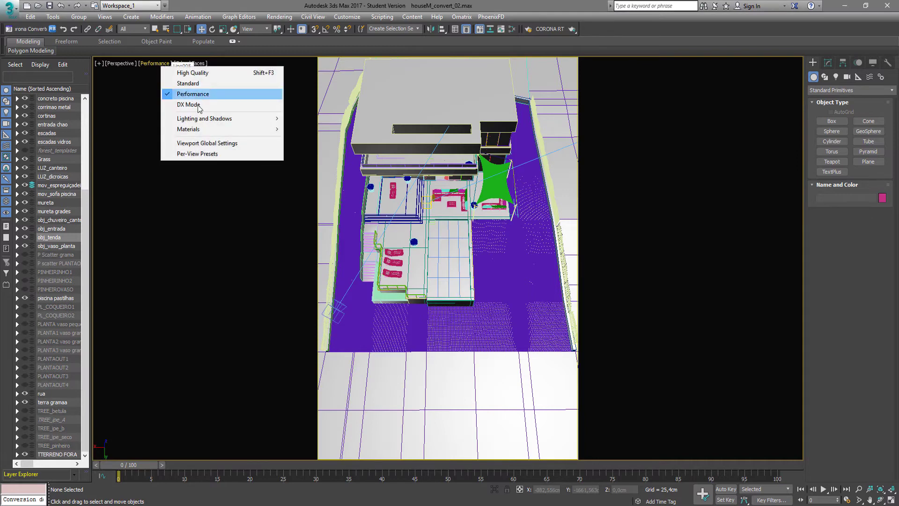
click(197, 144)
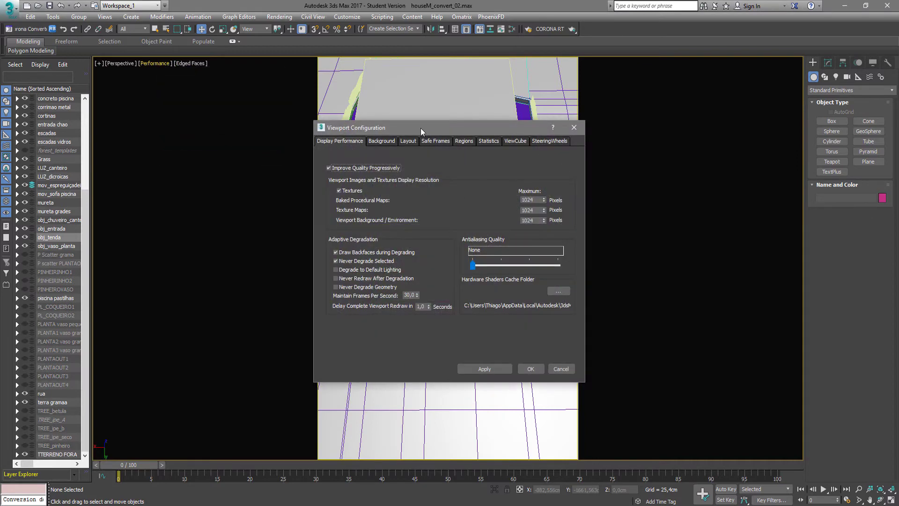
click(410, 143)
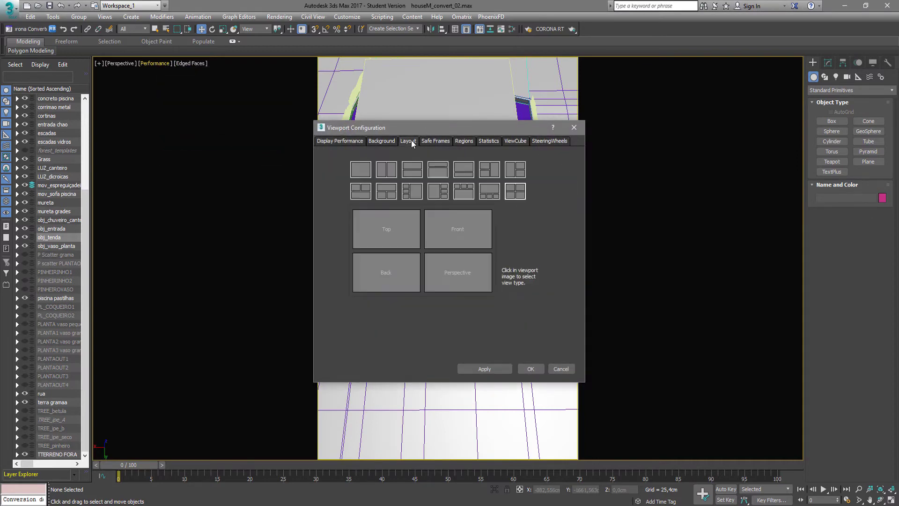
click(396, 177)
click(530, 369)
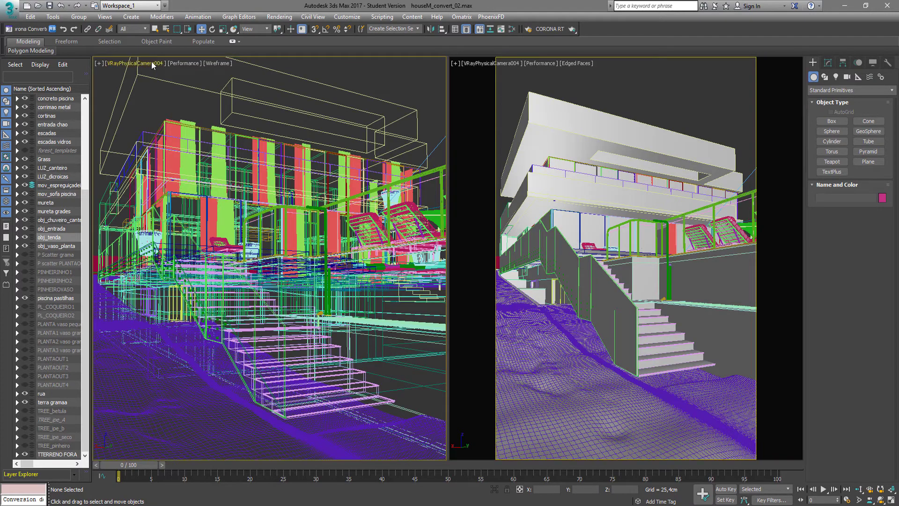
Turn the wireframe viewport into a docked Corona Interactive view, start its session, and narrow it in favor of the shaded viewport.
click(151, 63)
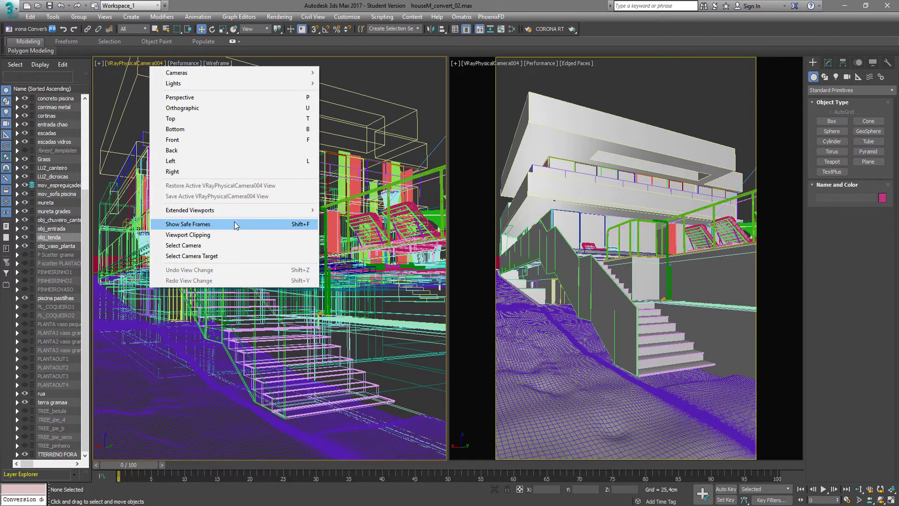
mouse_move(288, 212)
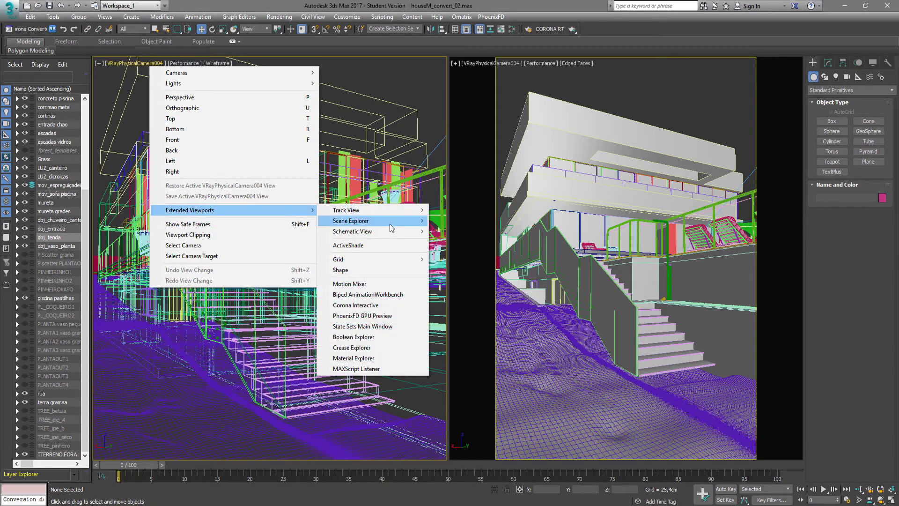
click(377, 305)
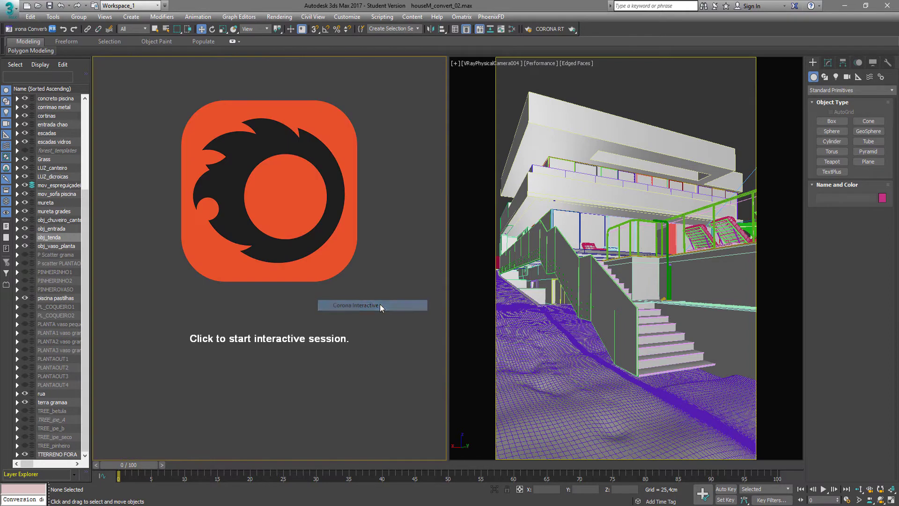
click(319, 208)
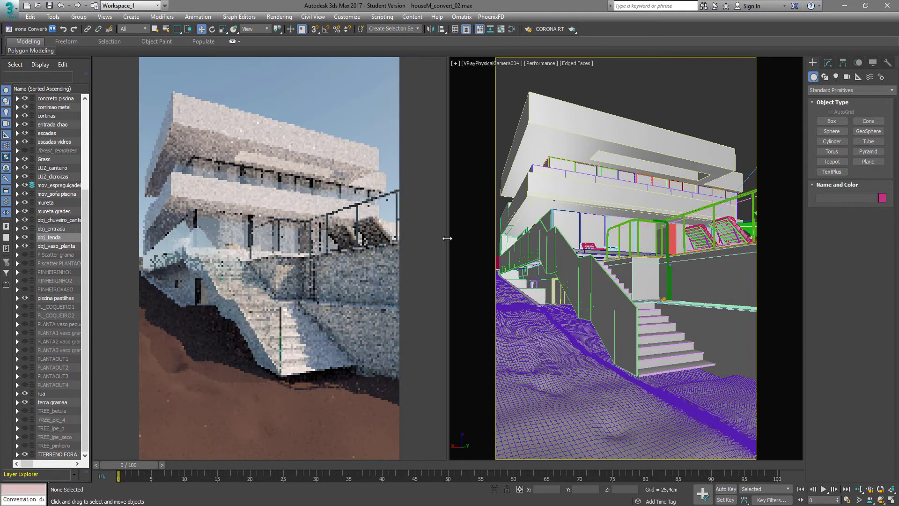
drag(448, 239, 298, 243)
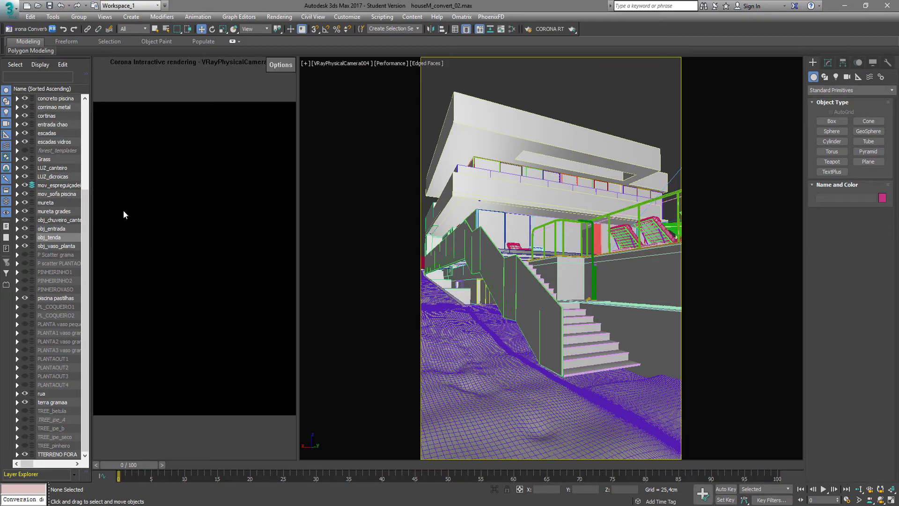
Change the shaded camera viewport to a perspective without safe frames, frame the terrace lounge chair and facade, and open the Slate Material Editor.
right_click(530, 259)
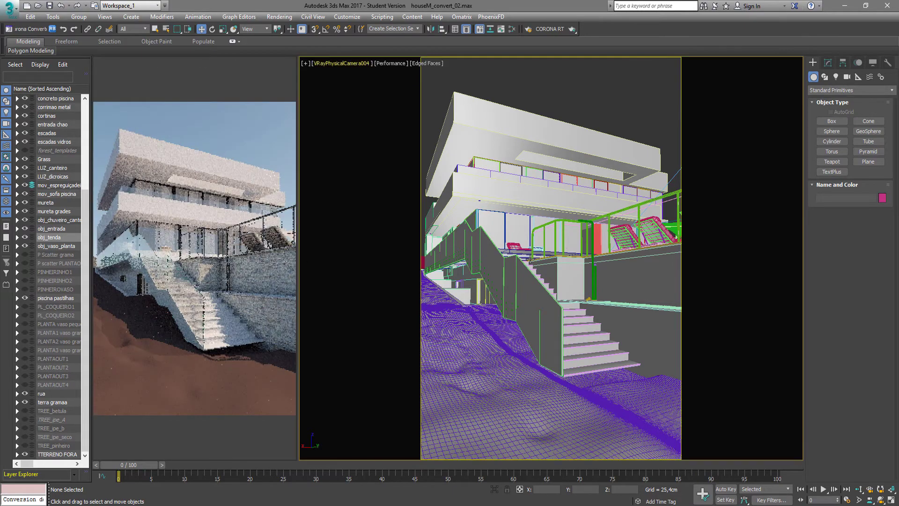
key(shift+f)
key(p)
alt+middle_drag(530, 259, 540, 221)
scroll(606, 169, up, 5)
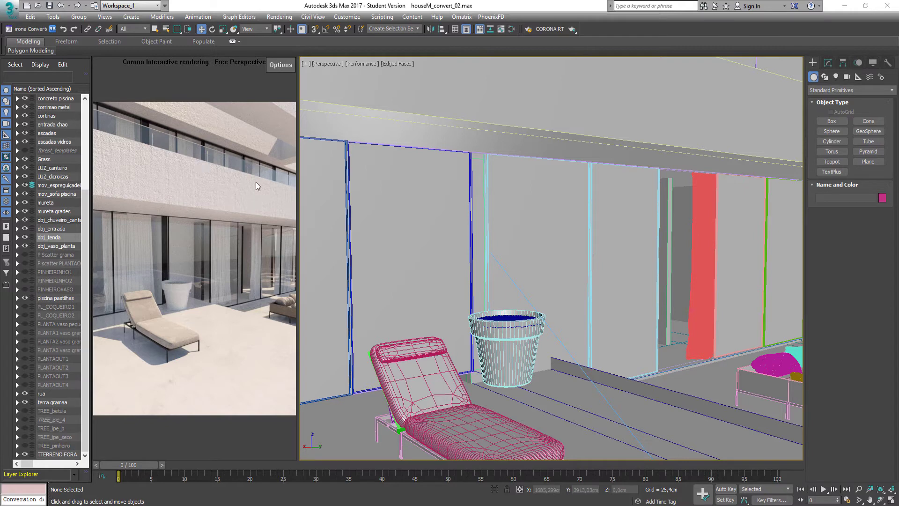
key(m)
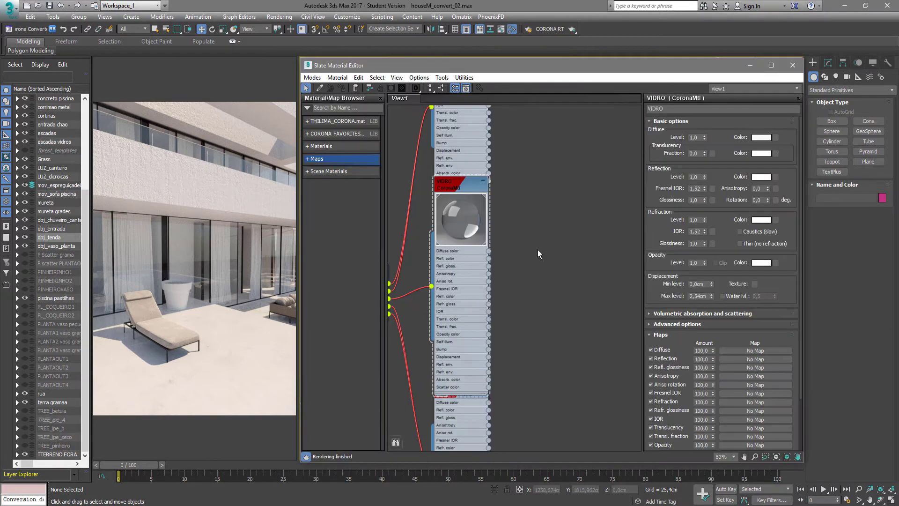
Turn on Thin (no refraction) for the VIDRO glass material.
click(464, 295)
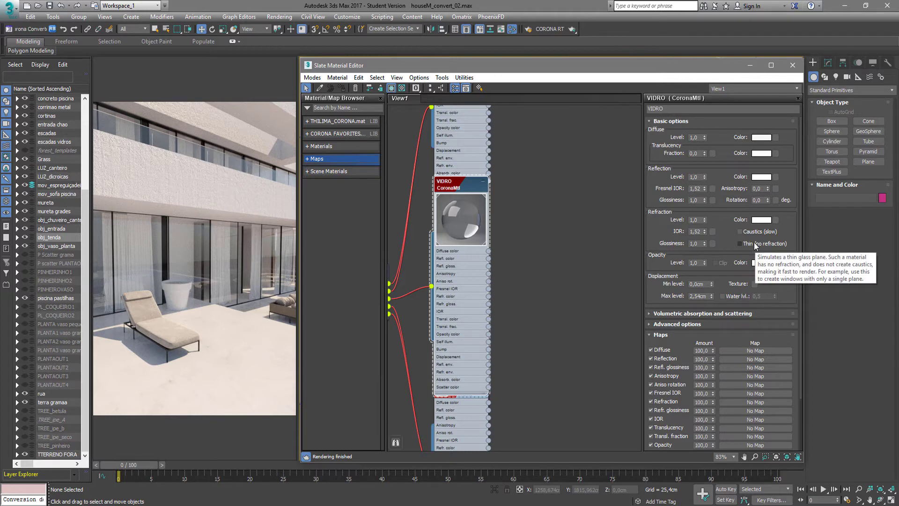
click(751, 244)
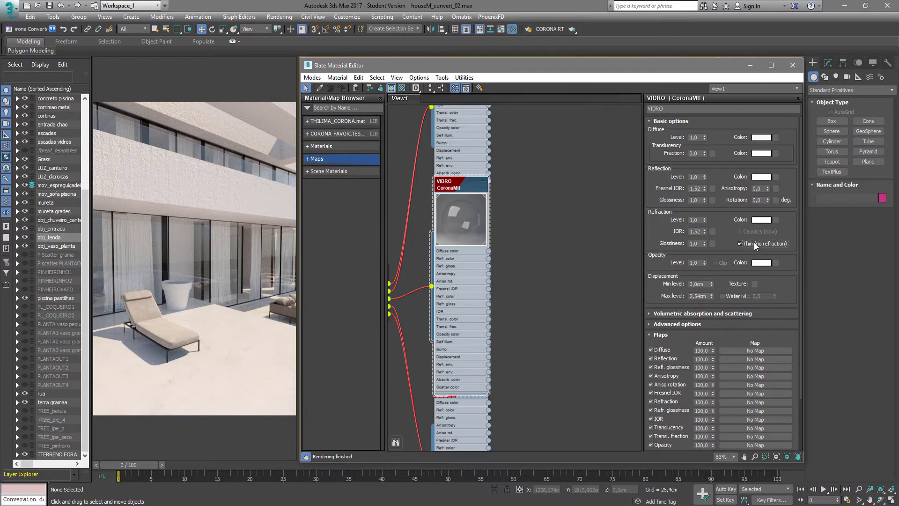
double_click(698, 200)
double_click(697, 244)
mouse_move(233, 278)
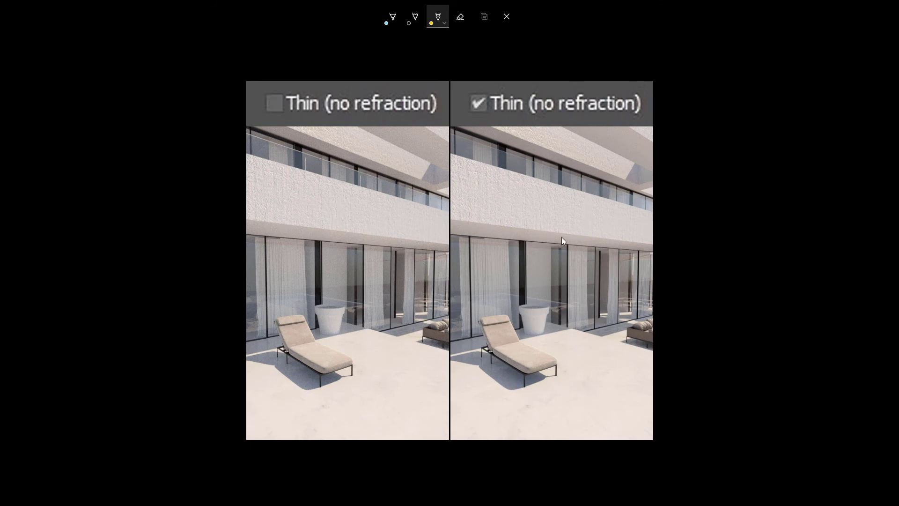
Mark the upper balcony glass in yellow on both images of the Thin (no refraction) comparison.
drag(407, 176, 325, 145)
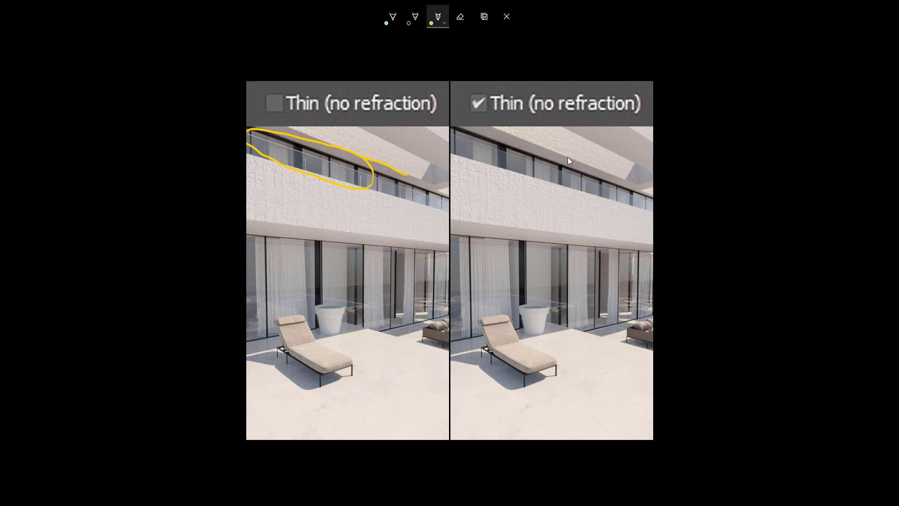
drag(557, 155, 481, 128)
mouse_move(507, 145)
mouse_down()
mouse_move(502, 170)
mouse_move(543, 182)
mouse_up()
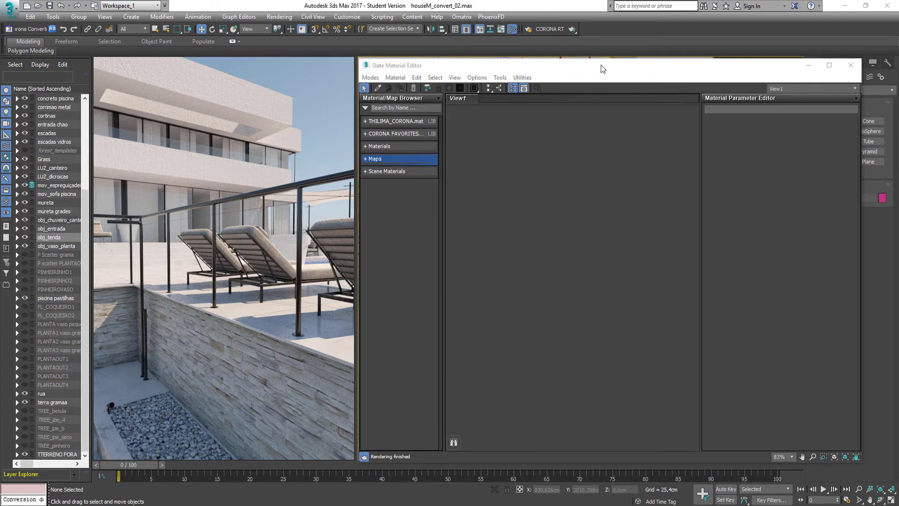
Sample the terrace railing's metal material from the perspective view into the material editor and open its parameters.
drag(601, 69, 604, 285)
click(381, 304)
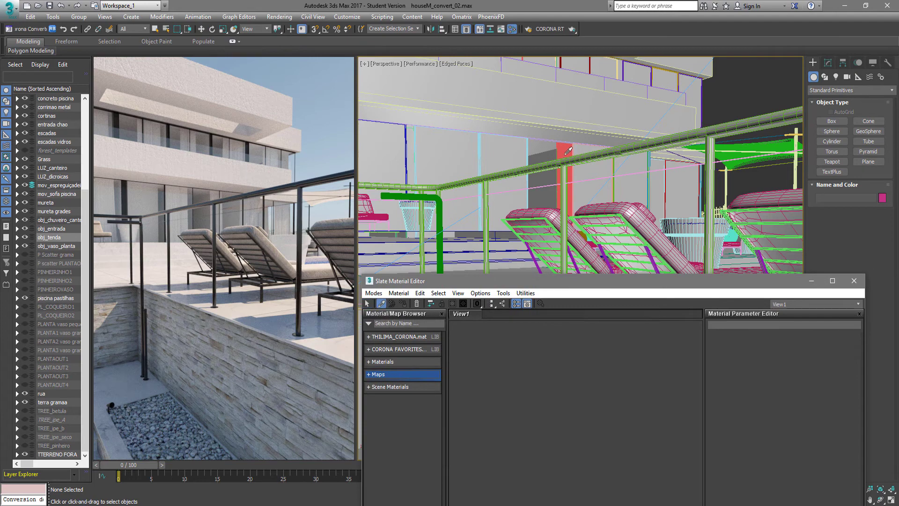
click(564, 160)
drag(626, 288, 622, 72)
double_click(576, 215)
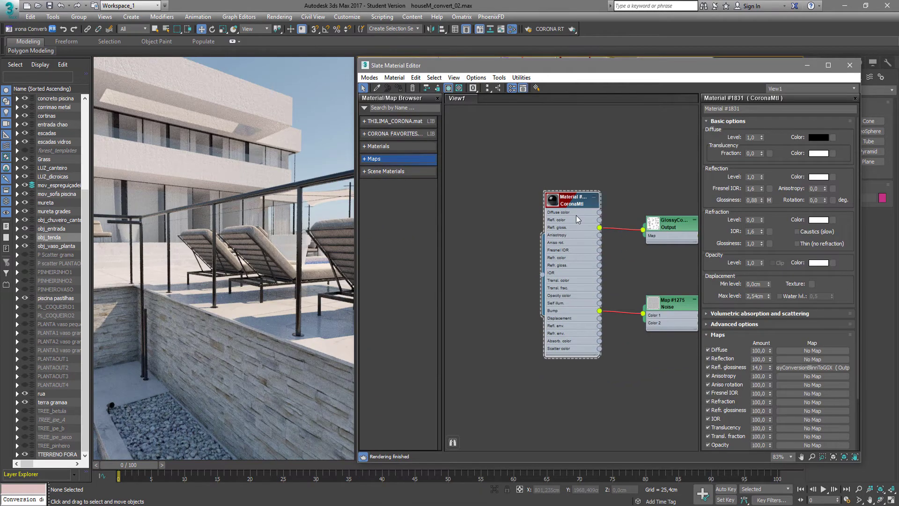
Set the railing material's diffuse level to 0 and try Fresnel IOR 8 before settling on 6.
click(761, 138)
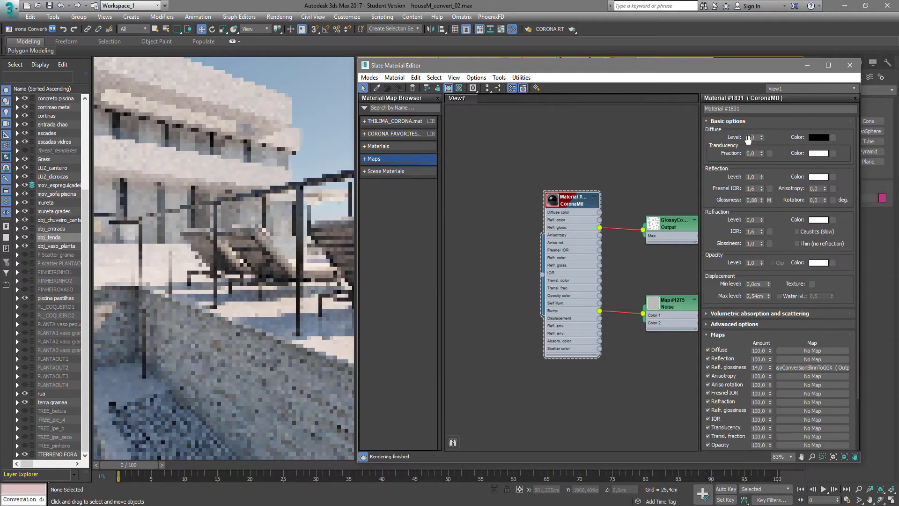
double_click(753, 189)
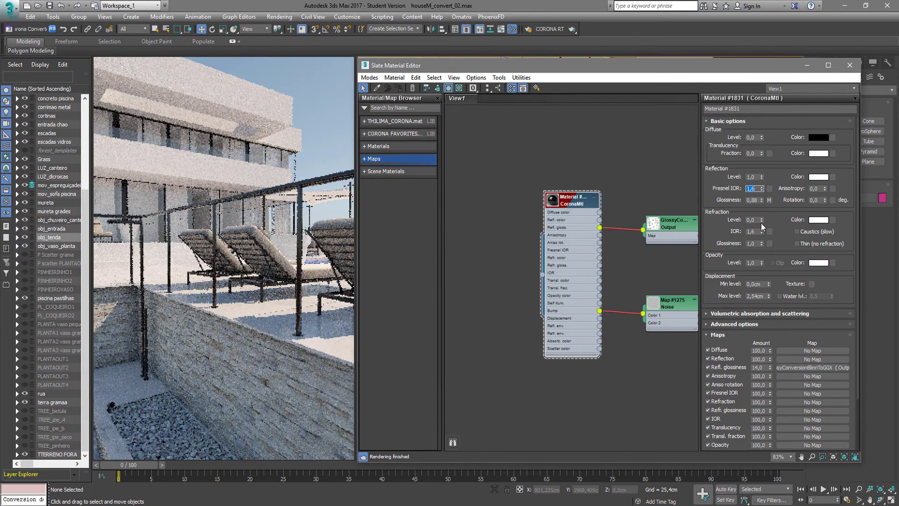
text(8)
key(Return)
text(6)
key(Return)
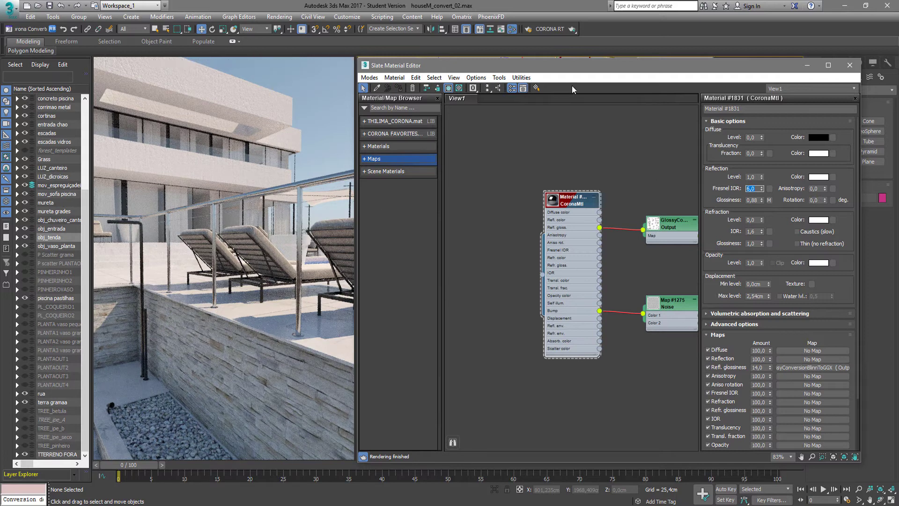
Sample the material of the thick shower pipe beside the railing and open its parameters.
drag(513, 69, 610, 63)
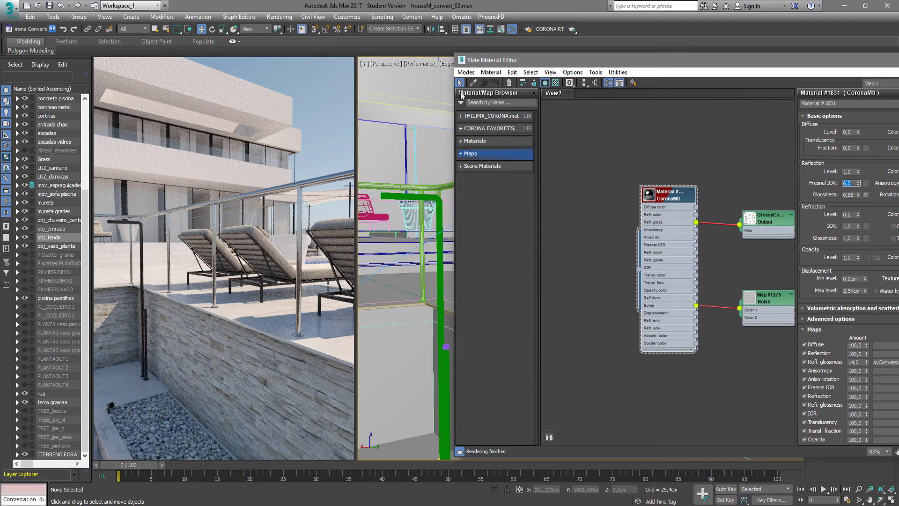
click(472, 82)
click(436, 198)
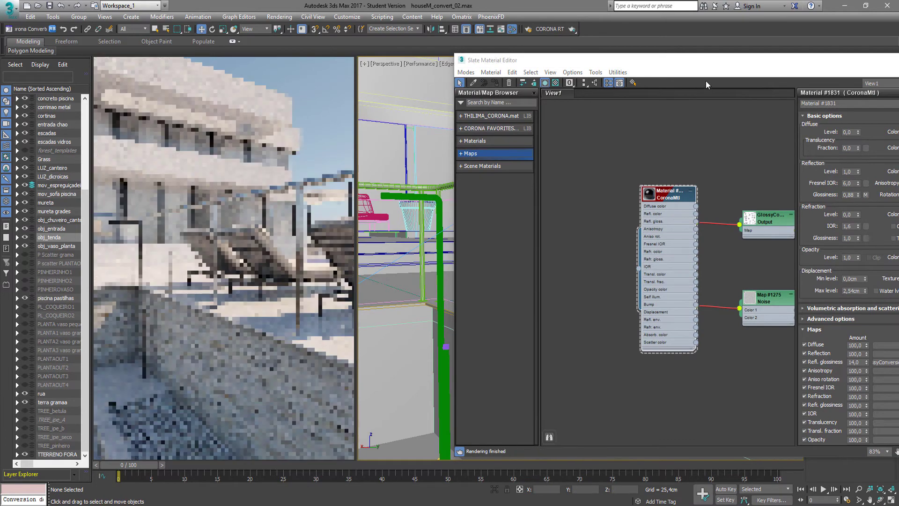
double_click(660, 244)
drag(706, 65, 608, 68)
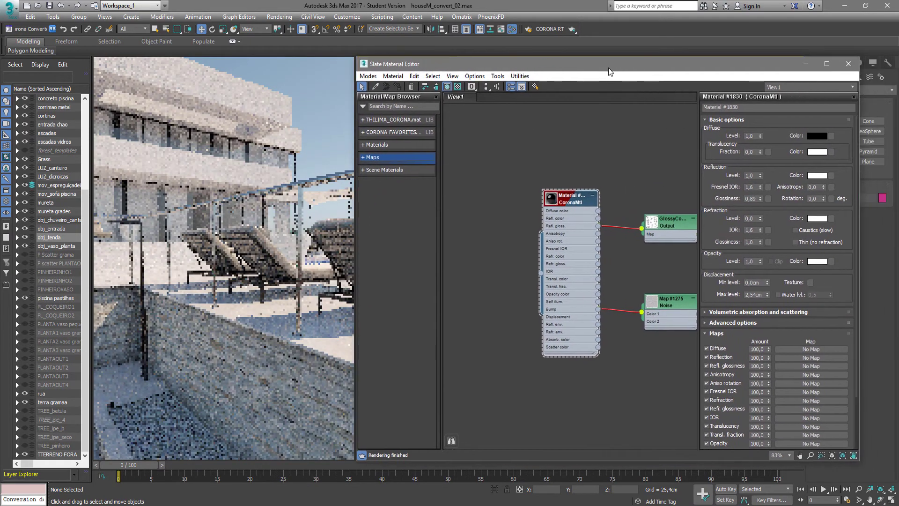
Set the shower pipe material's diffuse level to 0 and its Fresnel IOR to 7.
drag(760, 136, 766, 207)
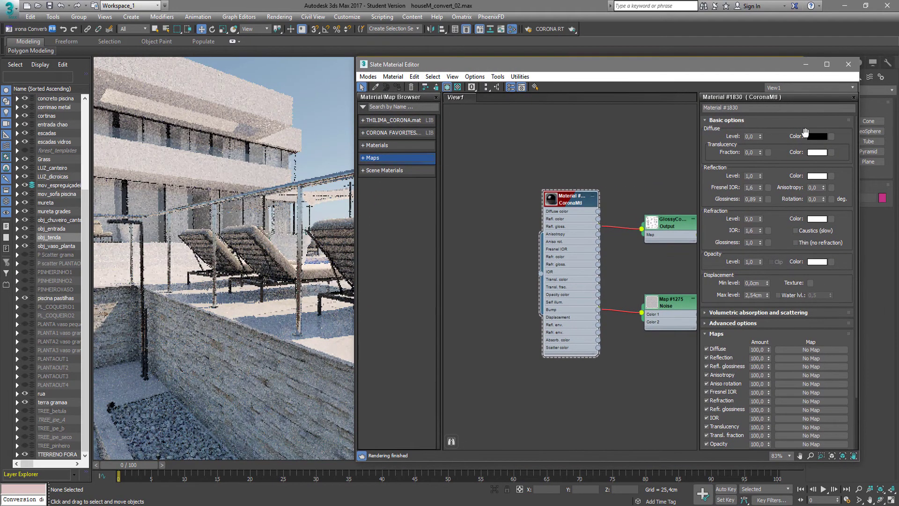
double_click(754, 188)
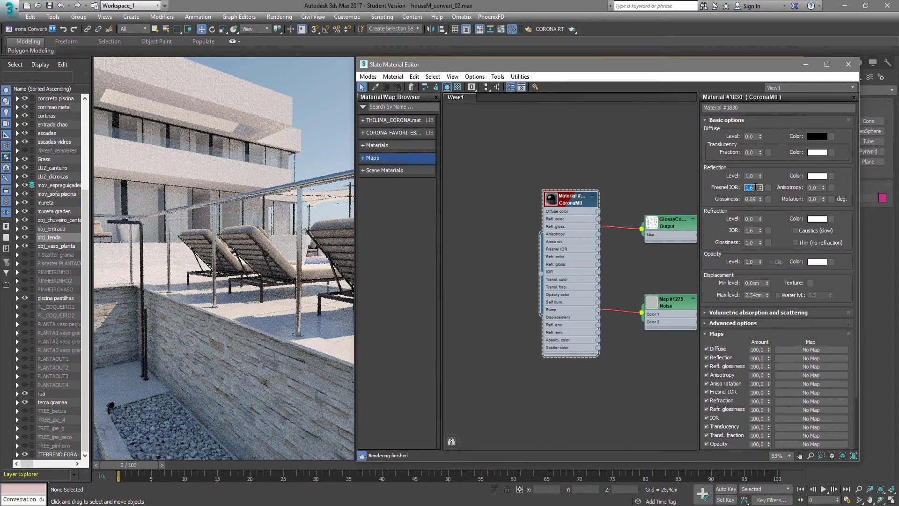
text(7)
key(Return)
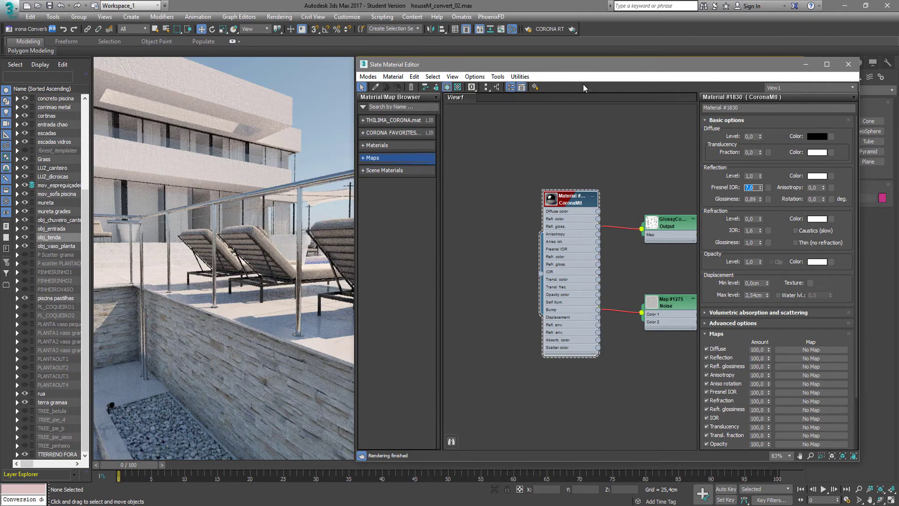
Sample the material of the lounge chair's leg frame from the perspective view and open its parameters.
drag(606, 64, 851, 61)
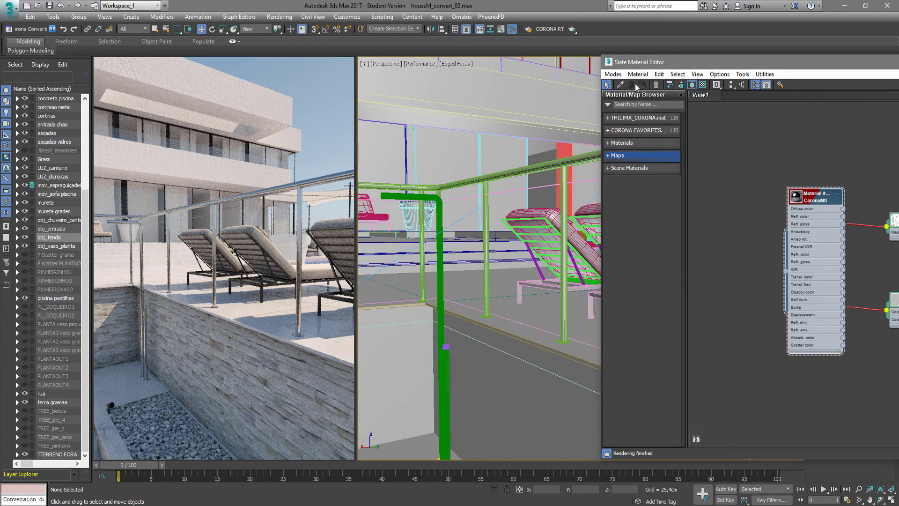
click(547, 283)
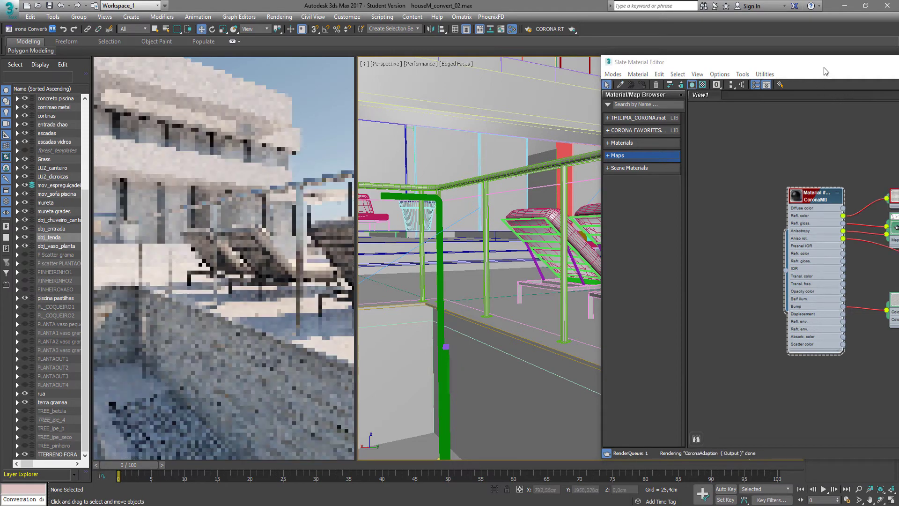
drag(824, 66, 586, 94)
double_click(567, 253)
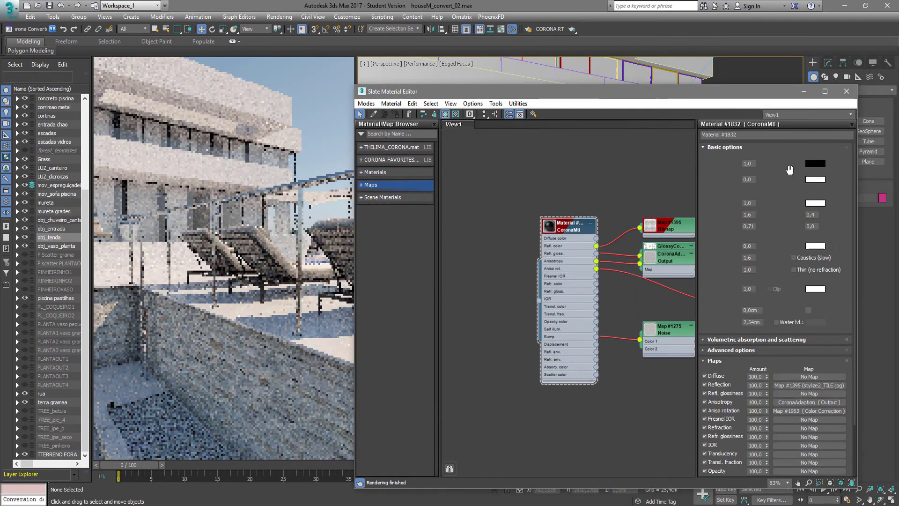
Set the chair frame material's diffuse level to 0 and its Fresnel IOR to 6.
right_click(759, 165)
double_click(755, 215)
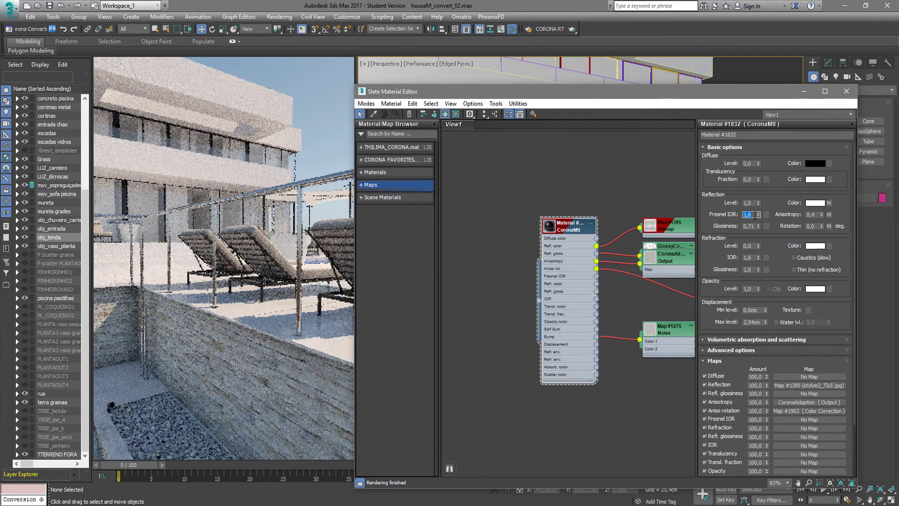
text(6)
key(Return)
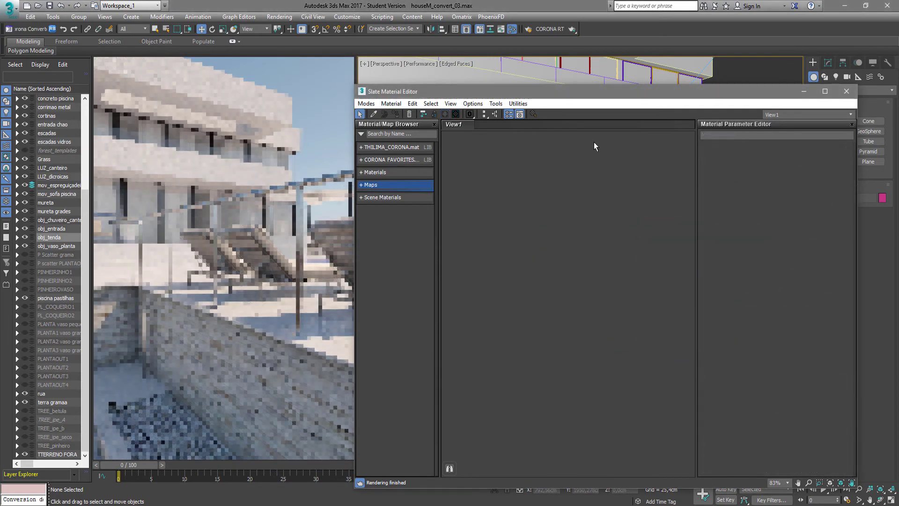
Sample the lounge chair cushion's material from the perspective view and maximize the material editor.
drag(532, 92, 492, 350)
click(332, 356)
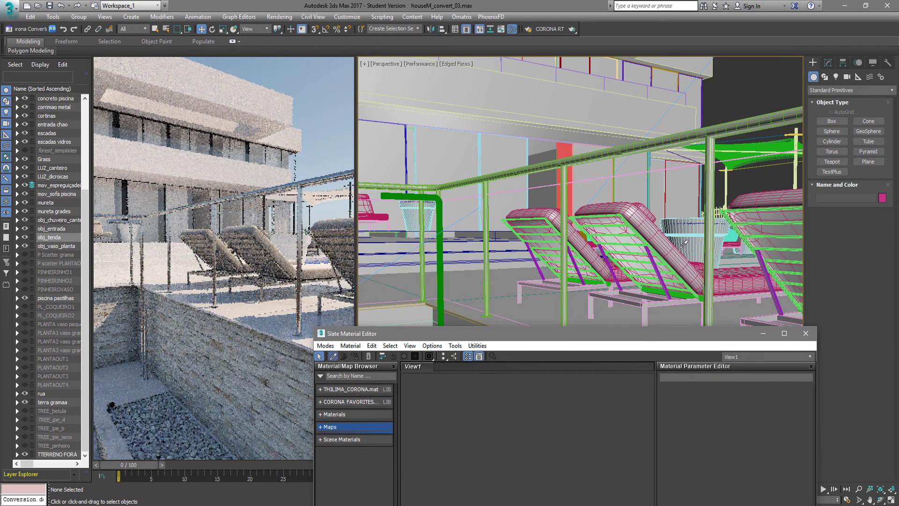
click(663, 242)
double_click(630, 338)
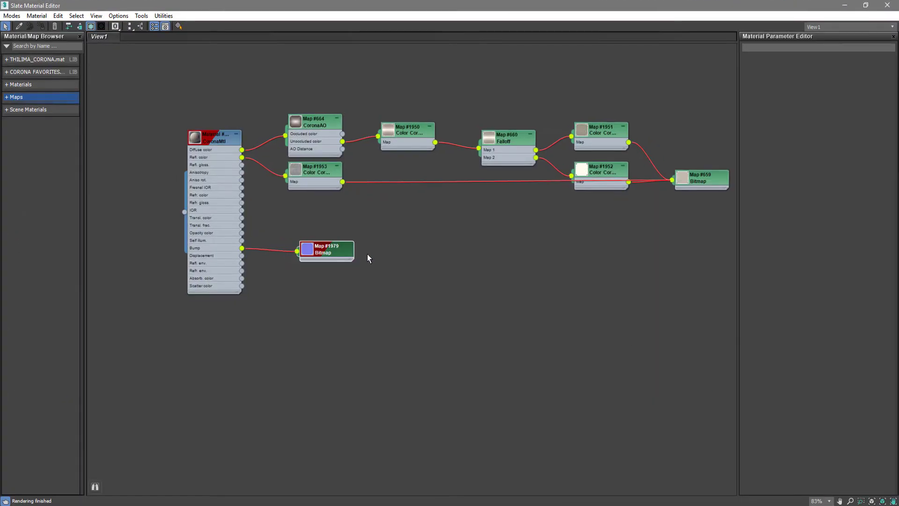
Insert a CoronaNormal map between the cushion material's Bump slot and its bitmap, using the Normal map input, and close the editor.
drag(347, 253, 399, 253)
click(33, 98)
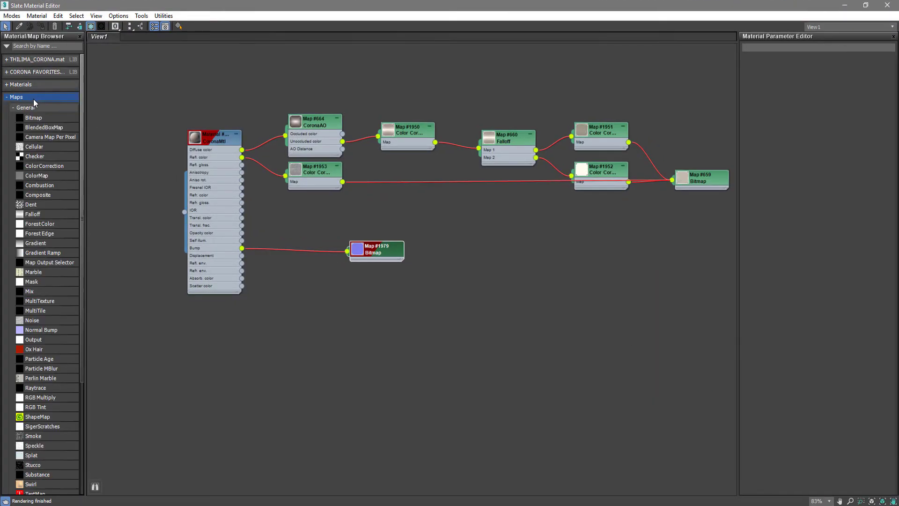
click(33, 108)
click(35, 108)
click(26, 133)
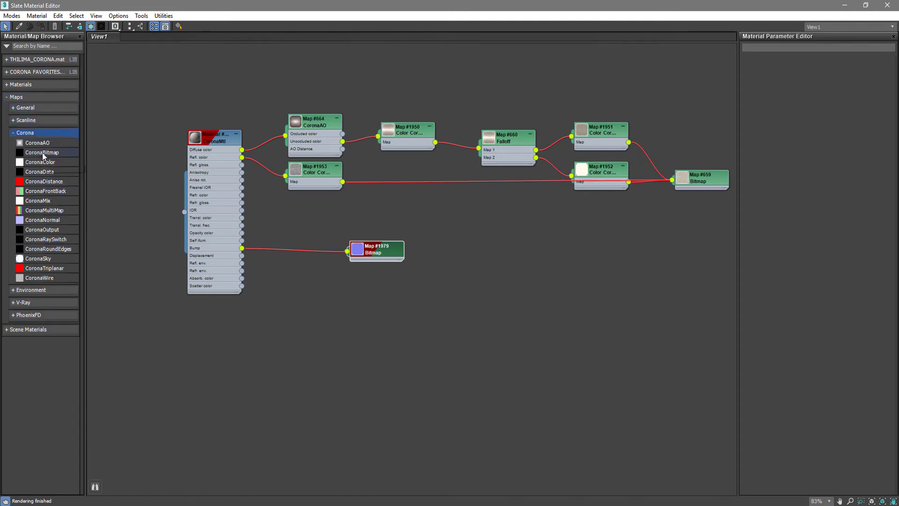
drag(42, 220, 281, 247)
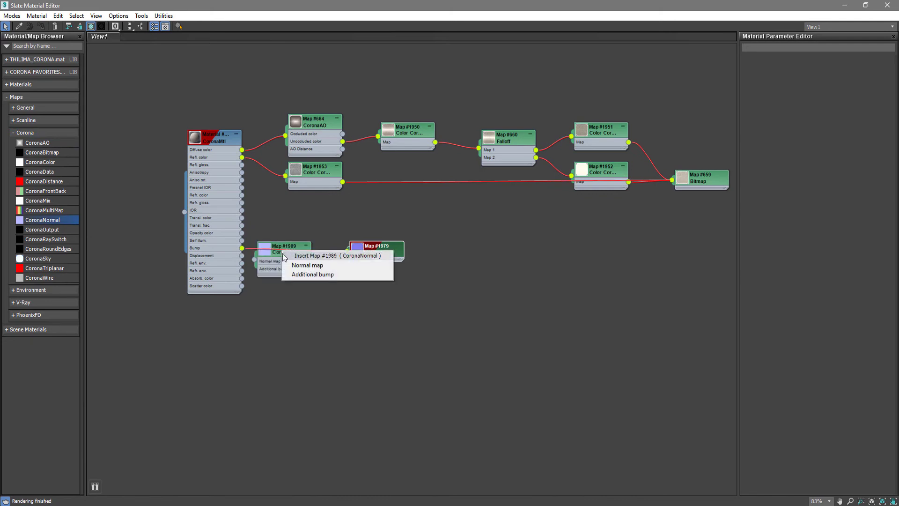
click(302, 264)
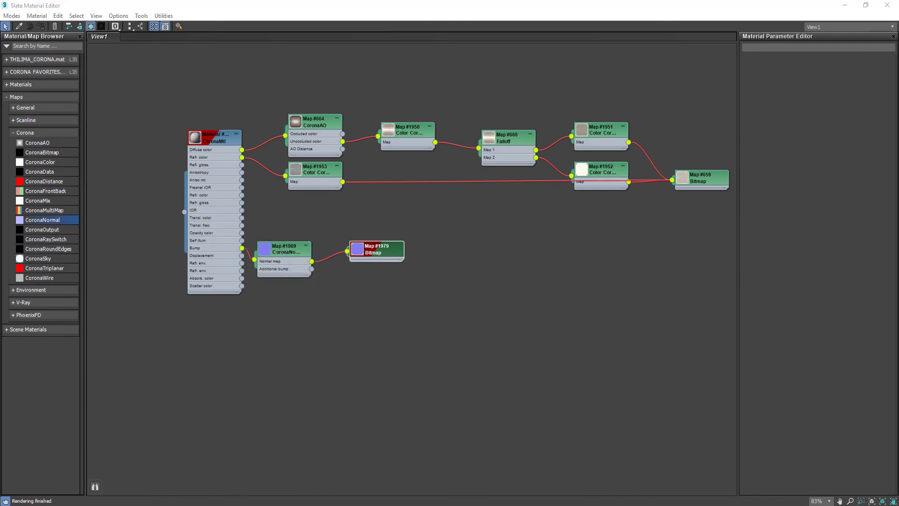
click(888, 5)
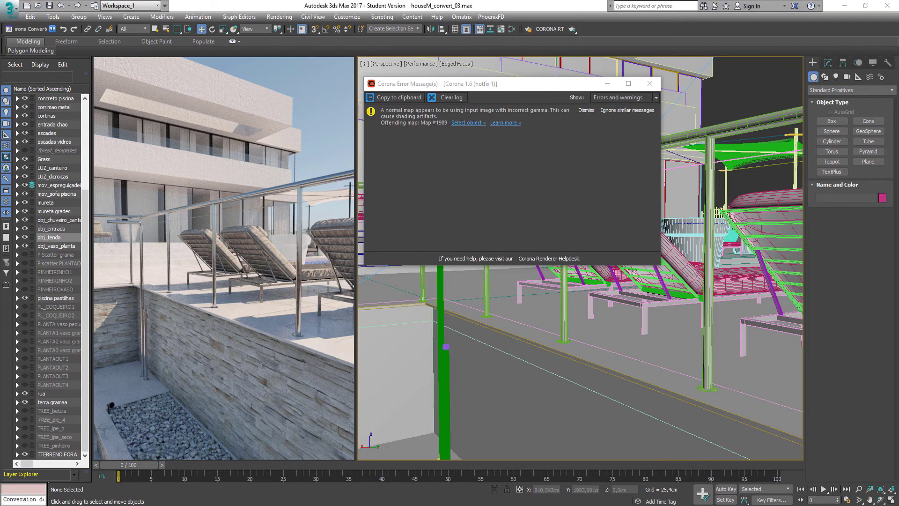
Reload the cushion's Crumple4_NORMAL_SHARP bitmap with its gamma overridden to 1.0 and clear the Corona error log.
mouse_move(335, 147)
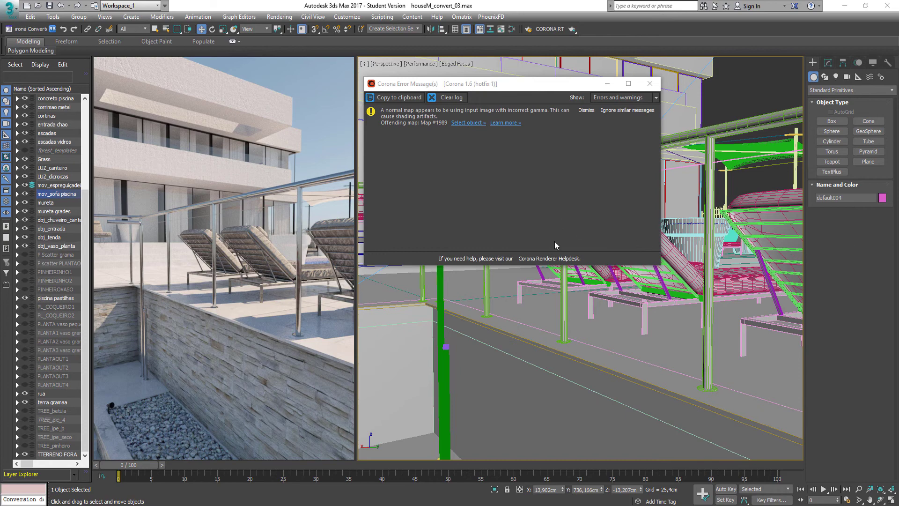
click(512, 29)
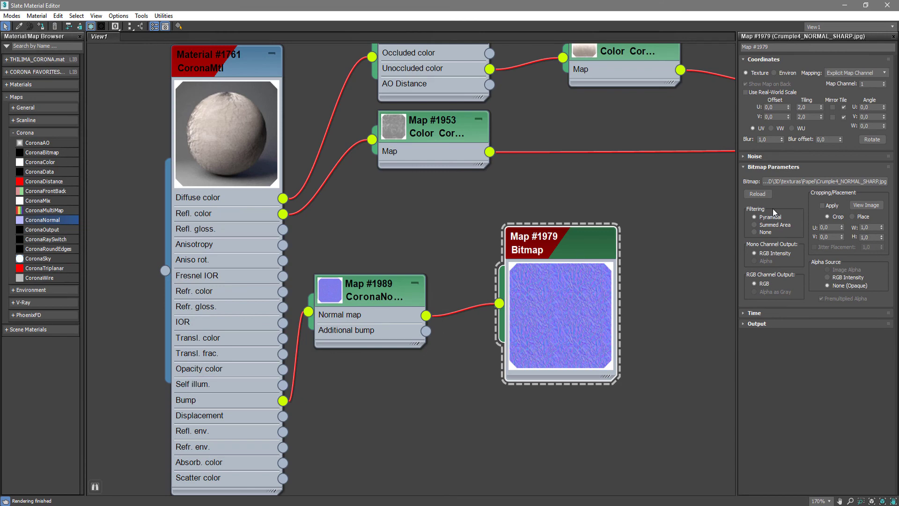
click(823, 183)
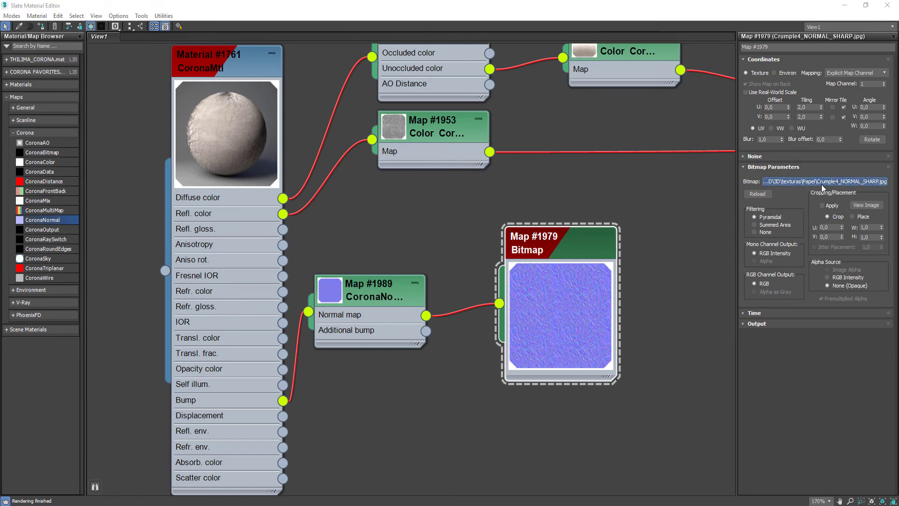
click(71, 357)
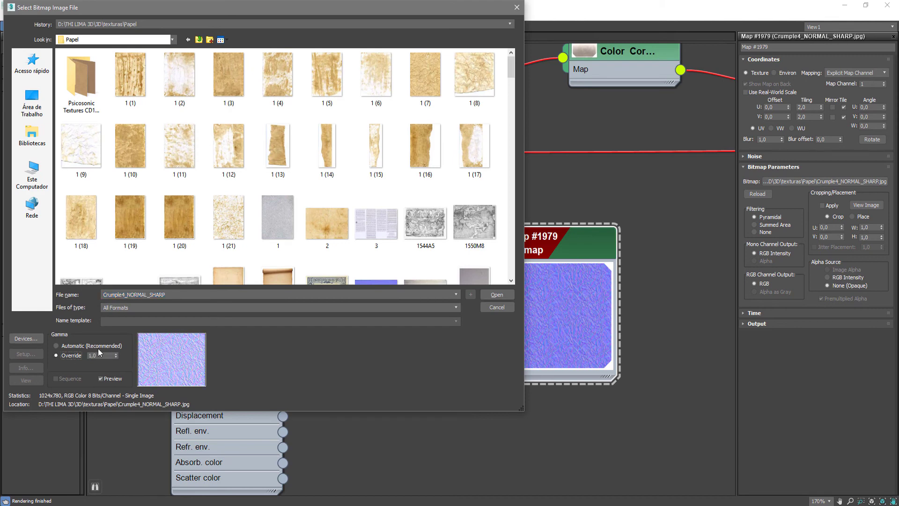
click(506, 293)
double_click(512, 8)
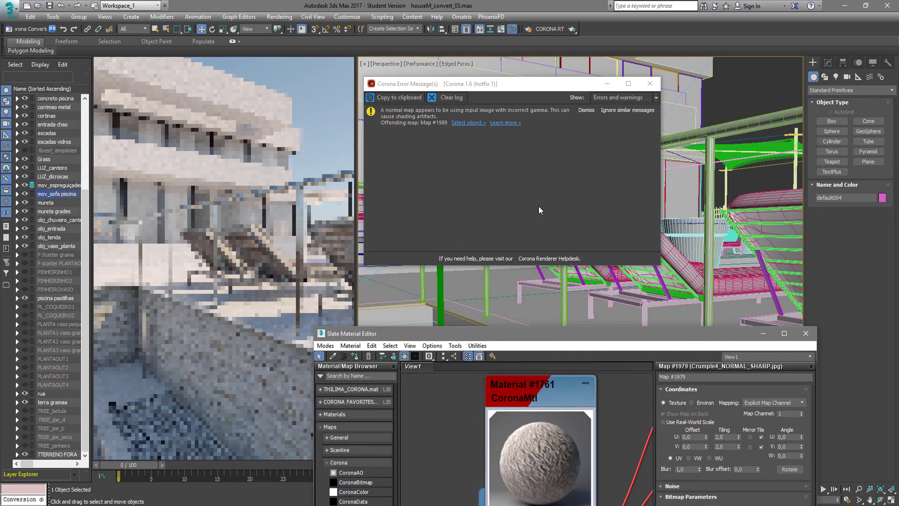
click(452, 98)
Reload the cushion material's Crumple4_NORMAL_SHARP bitmap file with its gamma set to Automatic (Recommended).
drag(583, 338, 619, 99)
double_click(580, 350)
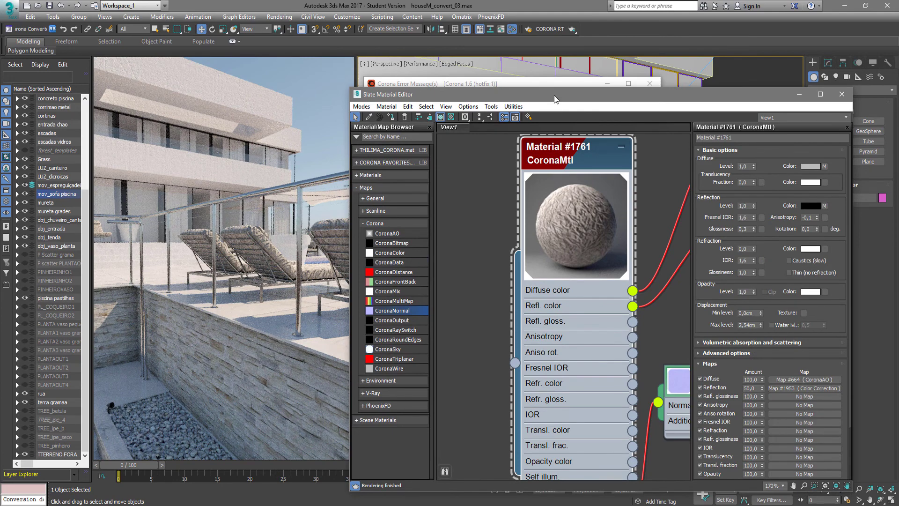
drag(554, 95, 544, 163)
middle_drag(651, 381, 478, 260)
middle_drag(642, 358, 549, 350)
double_click(647, 300)
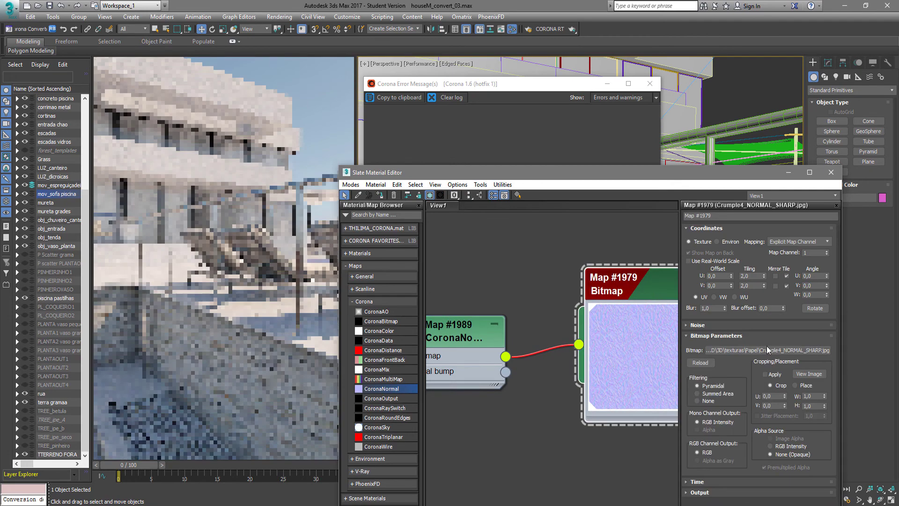
click(775, 350)
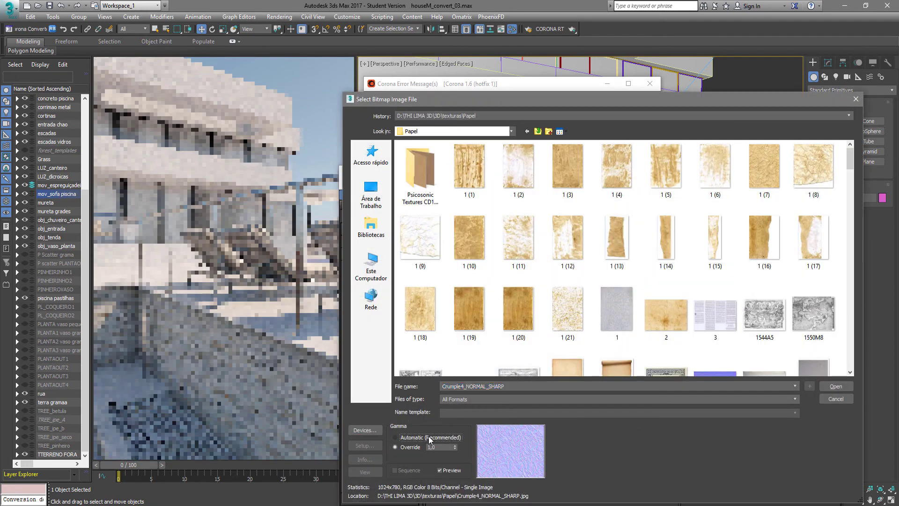
click(823, 386)
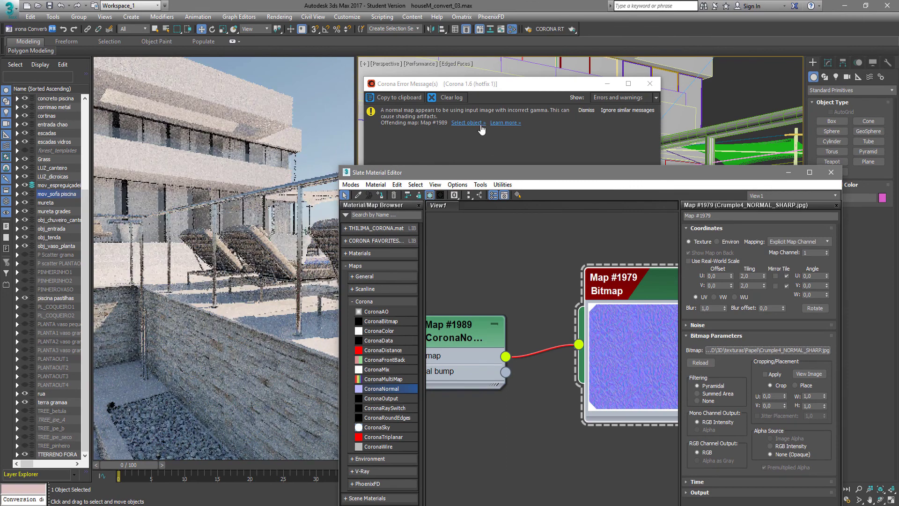
Enable Add gamma to input on the cushion's CoronaNormal map and enlarge its node preview, keeping the Corona error log in view.
drag(565, 87, 300, 62)
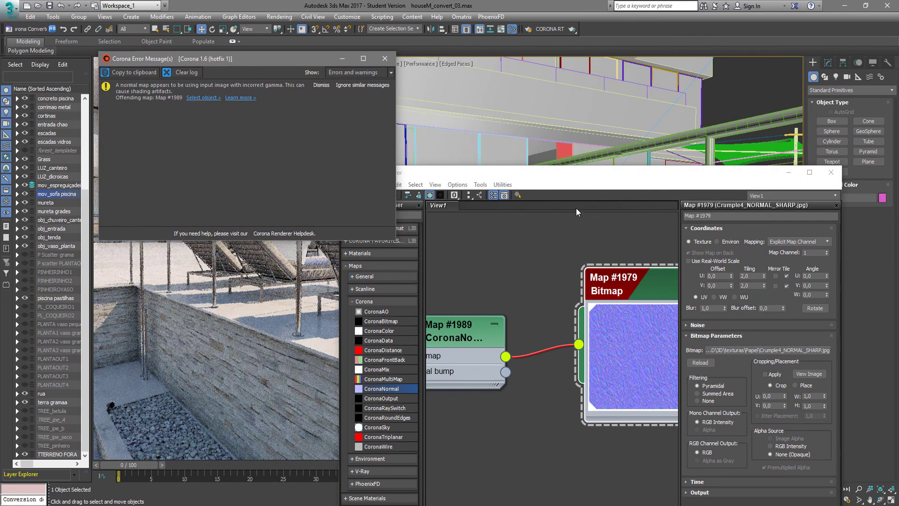
drag(606, 176, 614, 61)
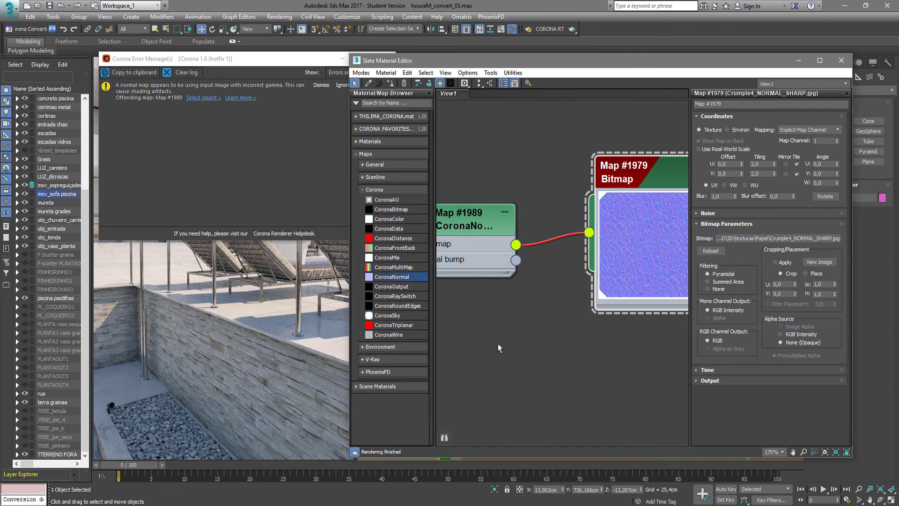
middle_drag(498, 344, 583, 358)
click(543, 244)
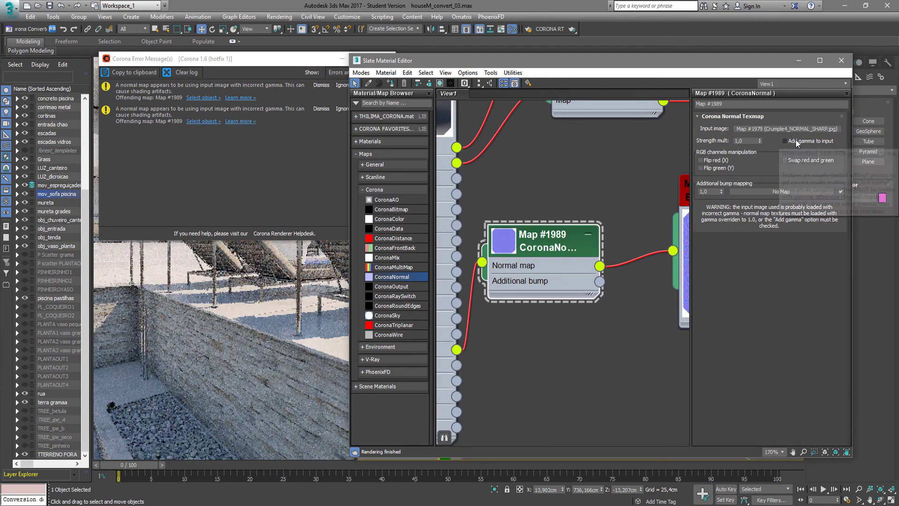
click(819, 141)
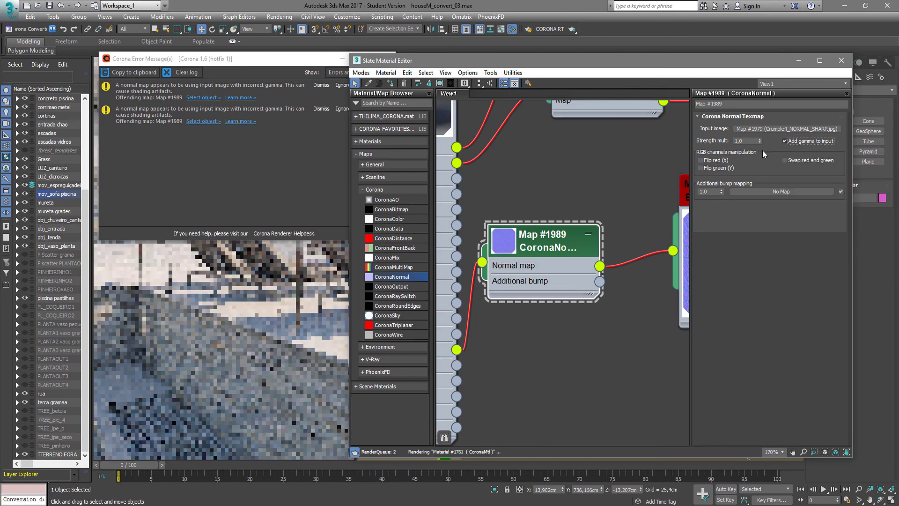
double_click(510, 243)
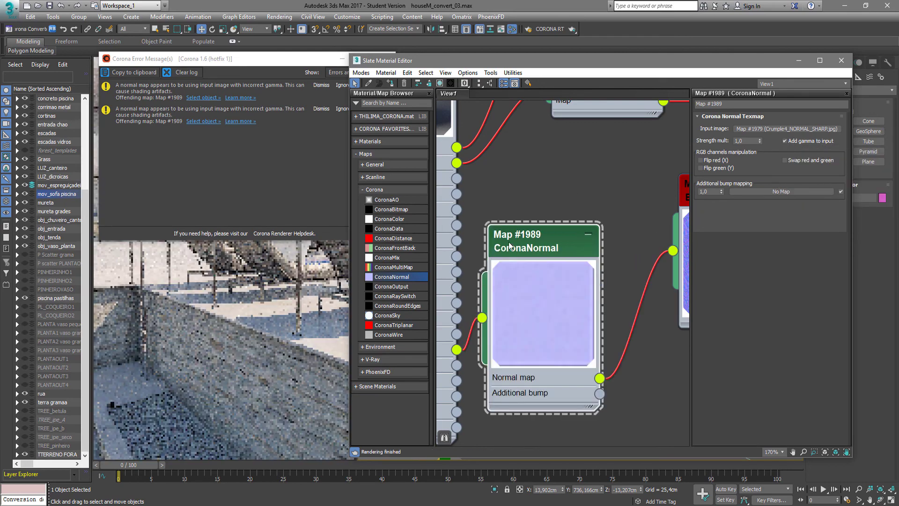
Switch the CoronaNormal map's Add gamma to input off, on and off again to compare the normal preview.
click(793, 144)
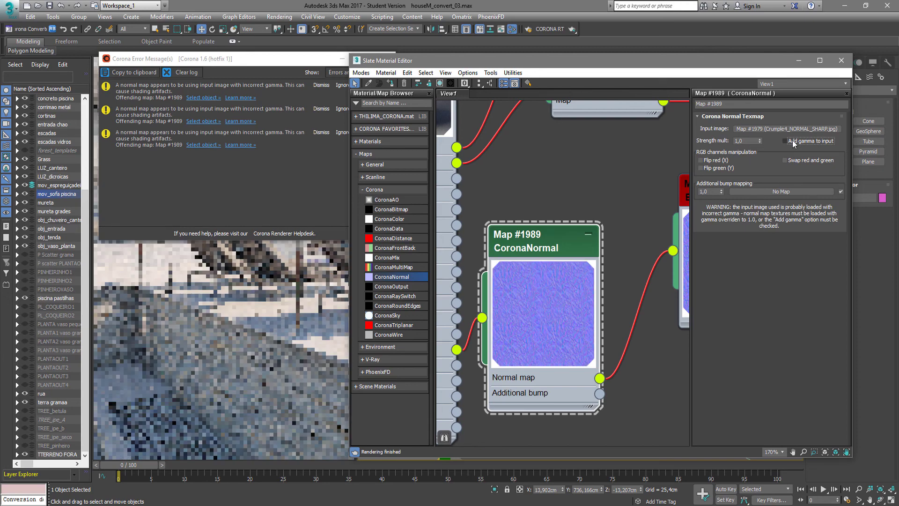
click(793, 144)
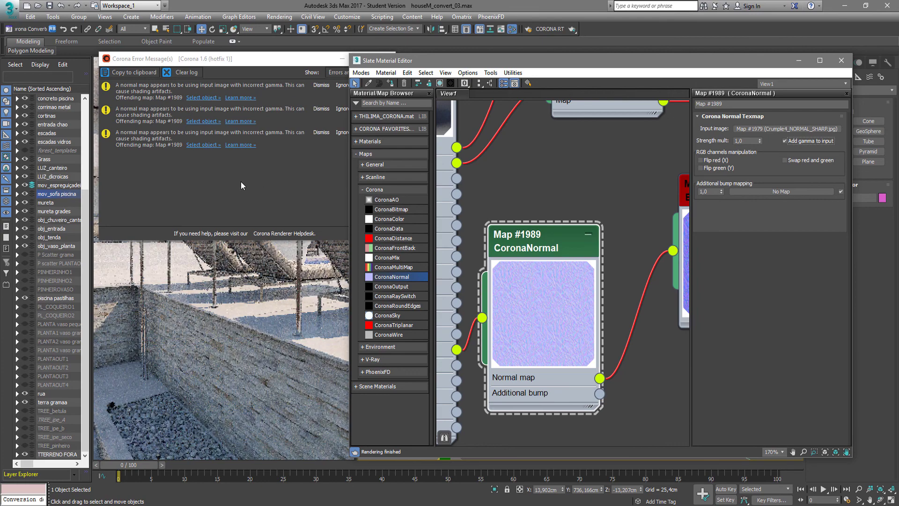
click(803, 141)
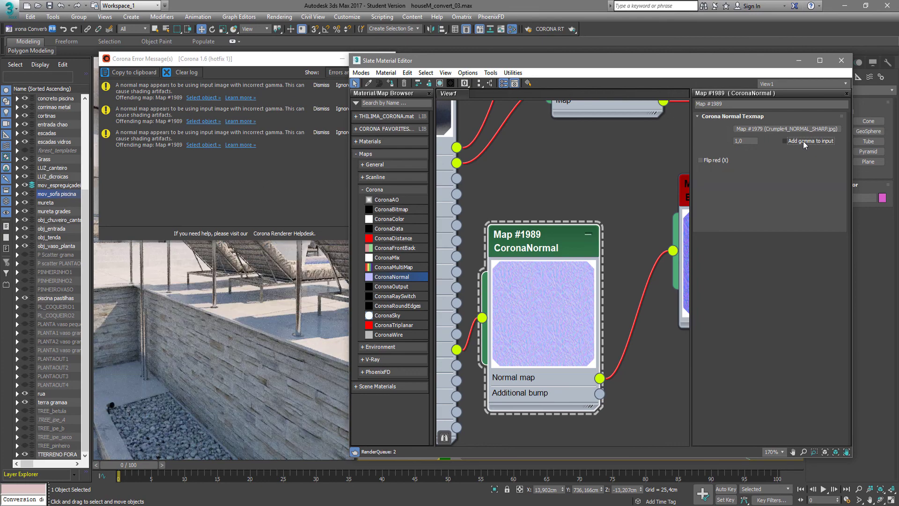
Clear the Corona error log and run Fix CoronaNormal gamma value from the Corona Converter.
click(186, 73)
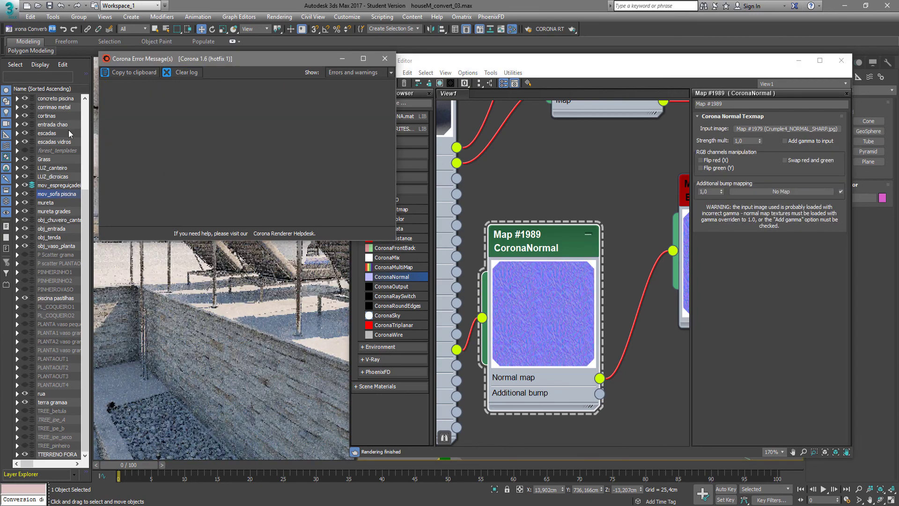
click(32, 29)
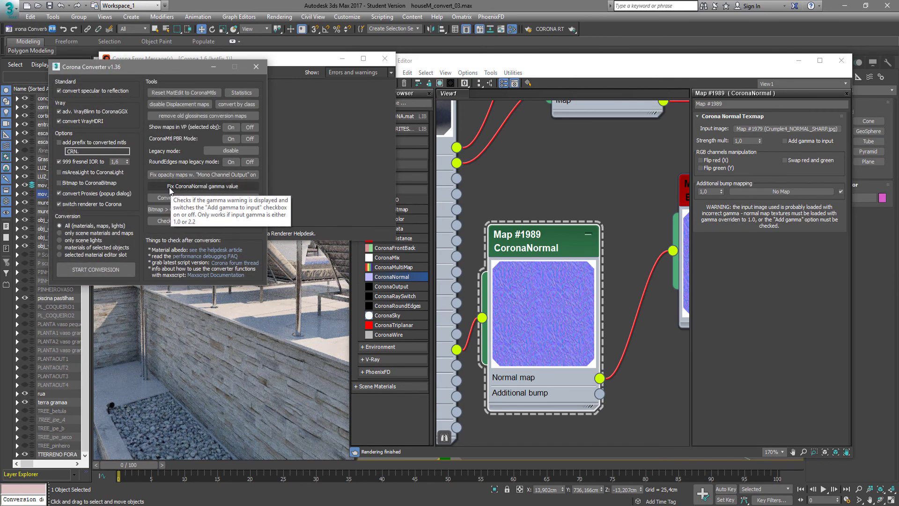
click(237, 187)
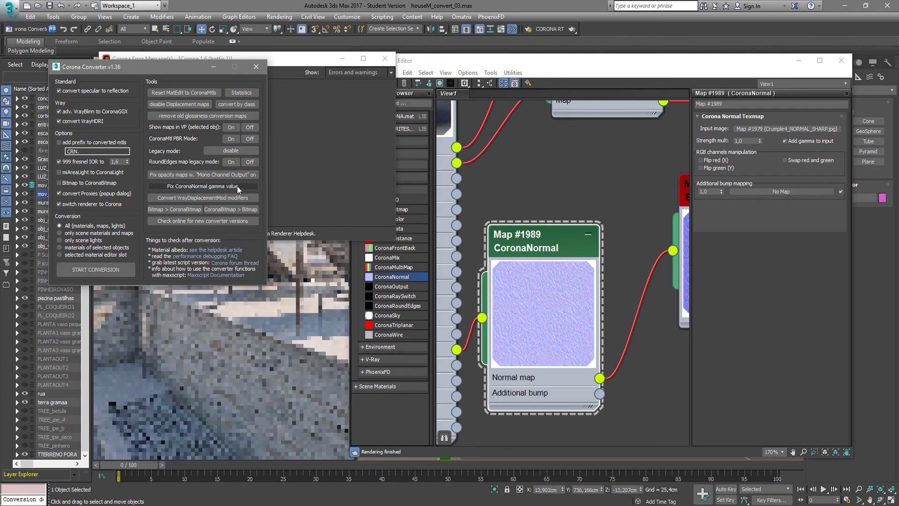